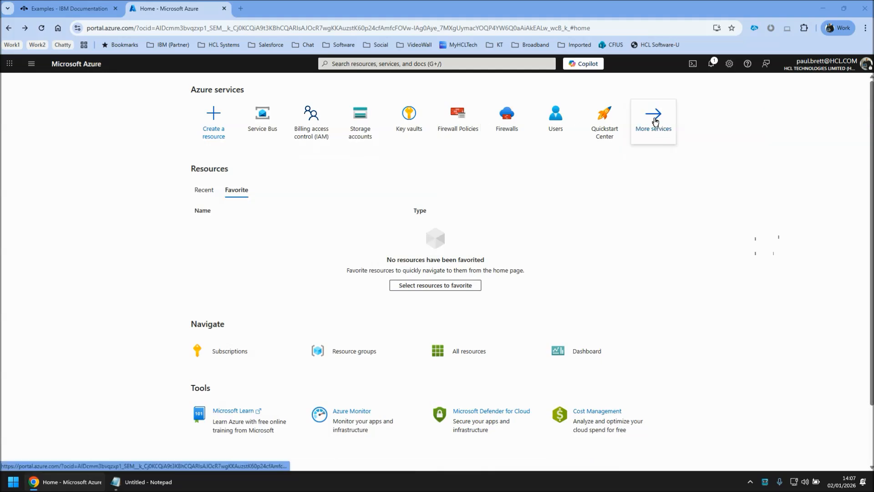
# Step: Open the TempPolicy1 shared access policy of the testone Service Bus namespace
pyautogui.click(267, 117)
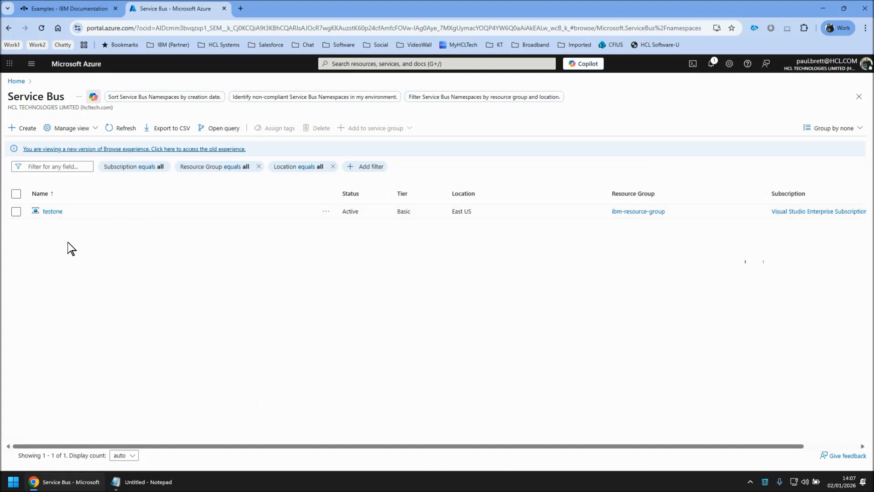
pyautogui.click(53, 212)
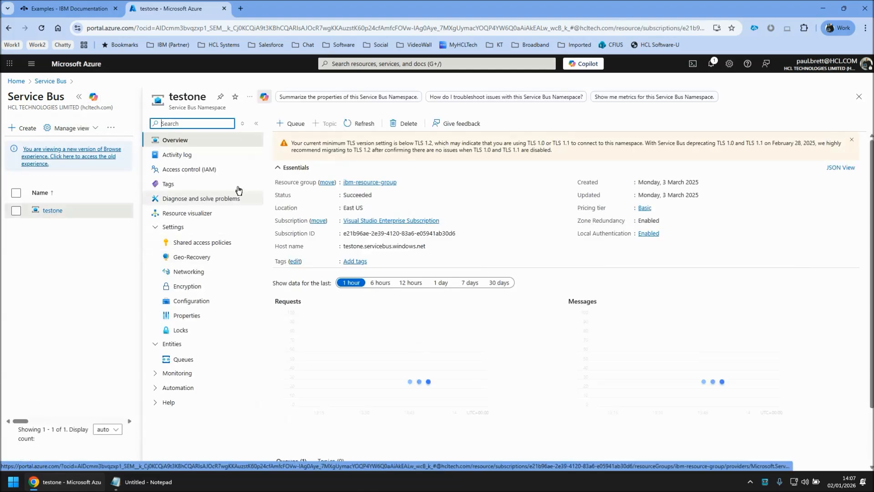
pyautogui.click(195, 247)
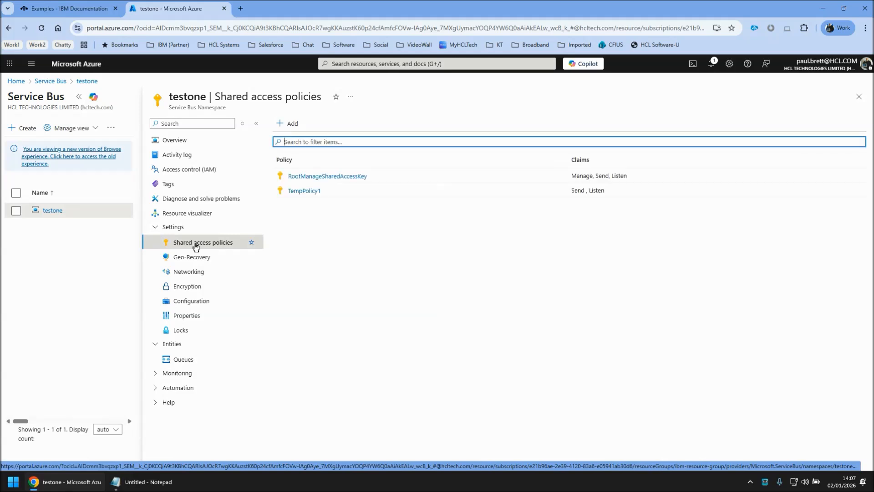
pyautogui.click(311, 195)
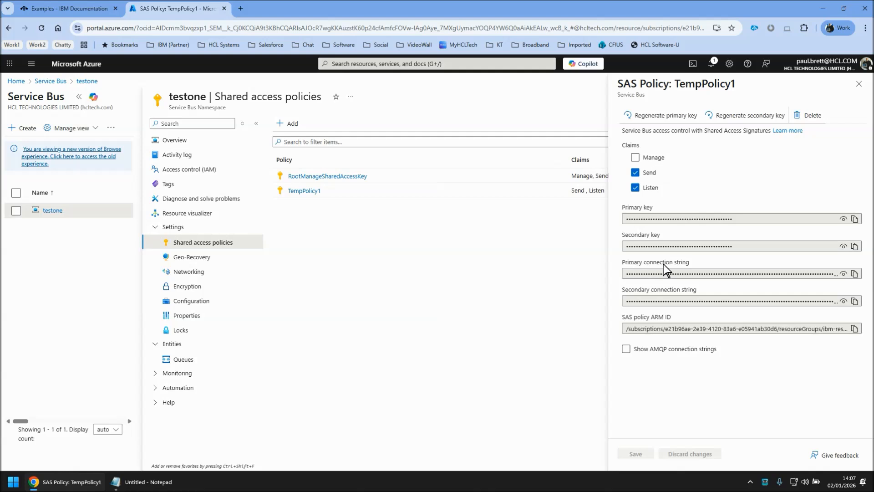
# Step: Copy the policy's primary connection string and paste it into Notepad
pyautogui.click(854, 273)
pyautogui.click(157, 484)
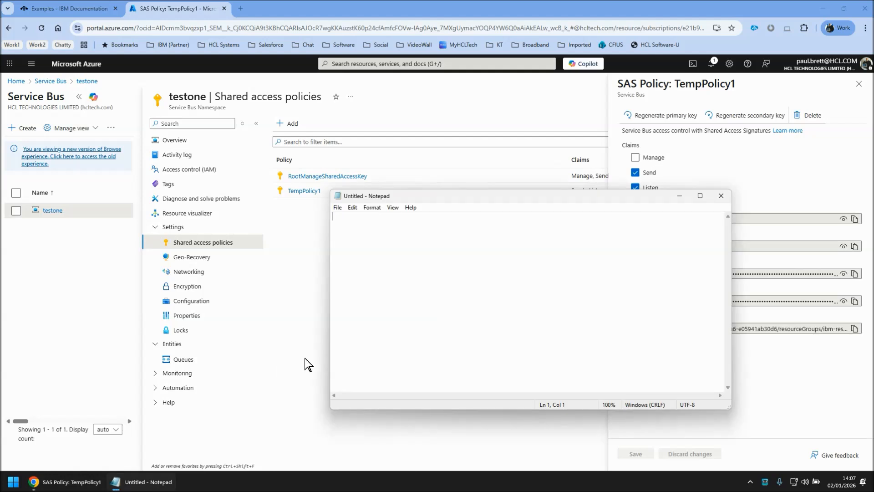
pyautogui.hotkey('ctrl', 'v')
# Step: Open the queues list of the testone namespace
pyautogui.click(179, 142)
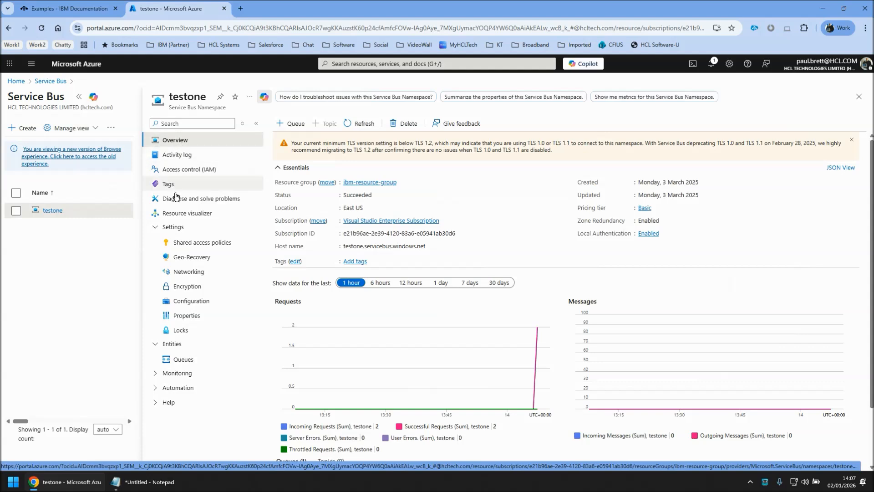
pyautogui.click(156, 227)
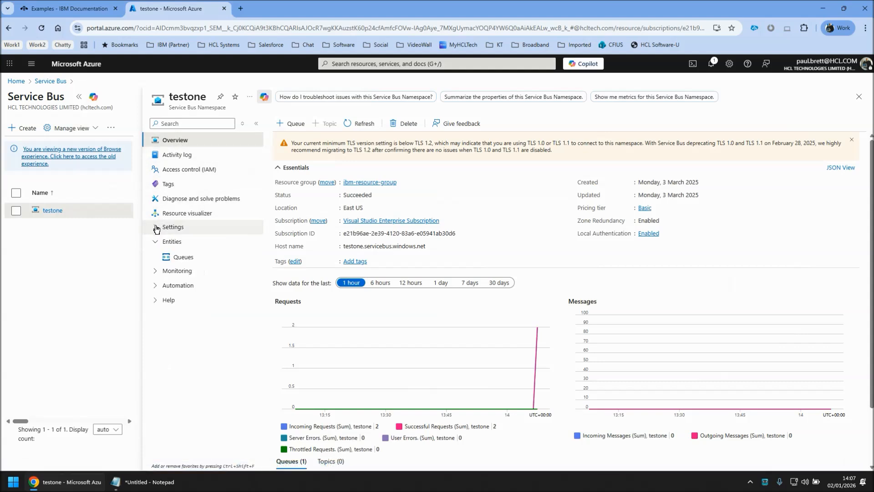
pyautogui.click(183, 258)
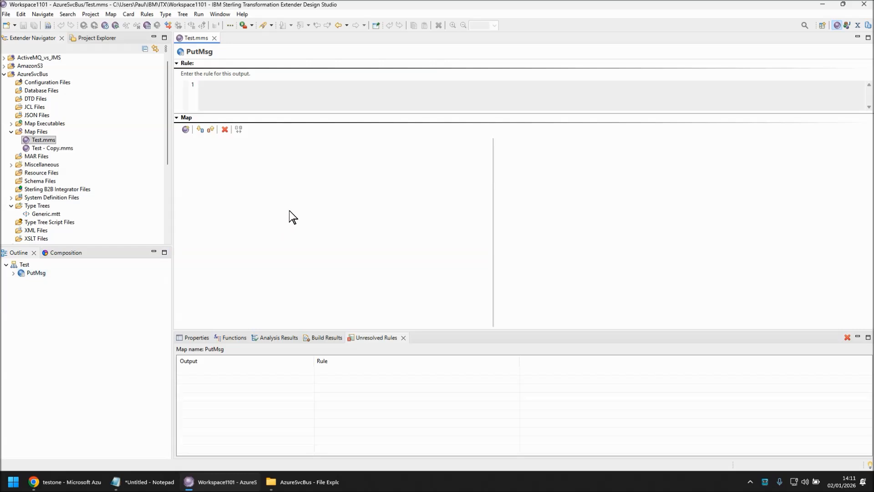
# Step: Add a new output card Out1 using type tree Generic.mtt and type TextItem root
pyautogui.click(211, 130)
pyautogui.click(429, 111)
pyautogui.click(517, 120)
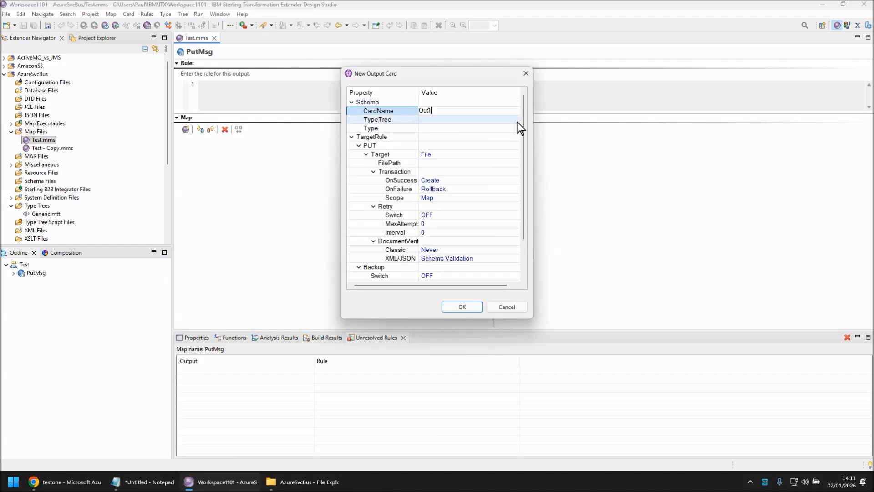
pyautogui.click(516, 120)
pyautogui.click(358, 83)
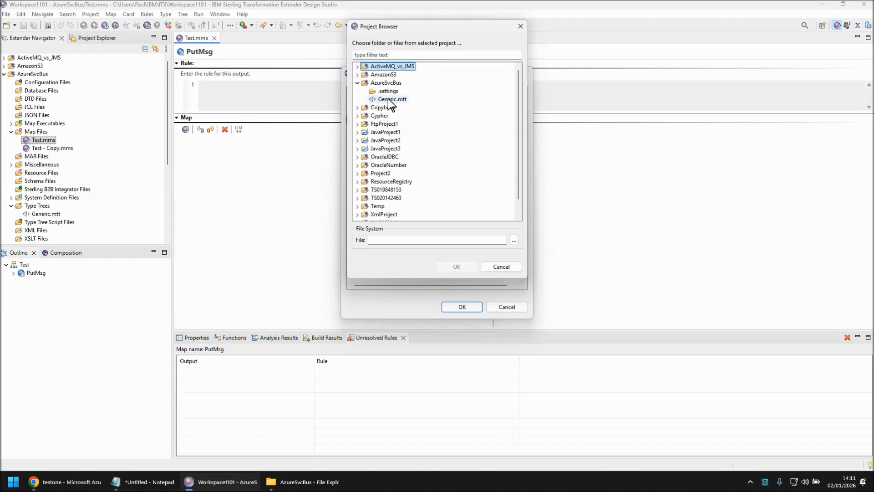
pyautogui.doubleClick(390, 100)
pyautogui.click(512, 127)
pyautogui.click(514, 128)
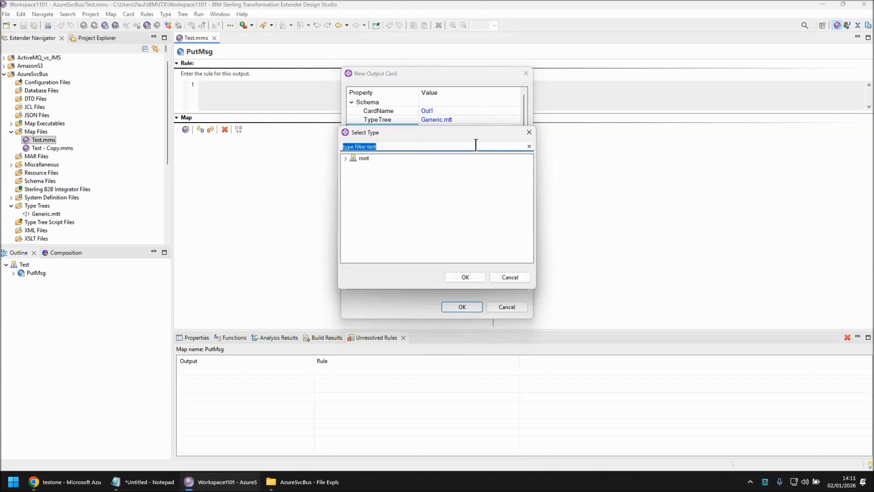
pyautogui.write('te')
pyautogui.doubleClick(369, 166)
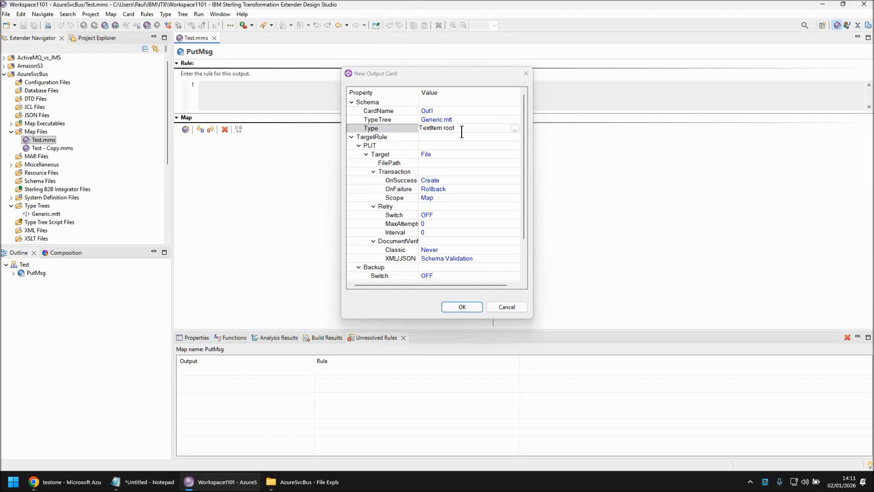
# Step: Set the output card's target to Azure Service Bus
pyautogui.click(458, 156)
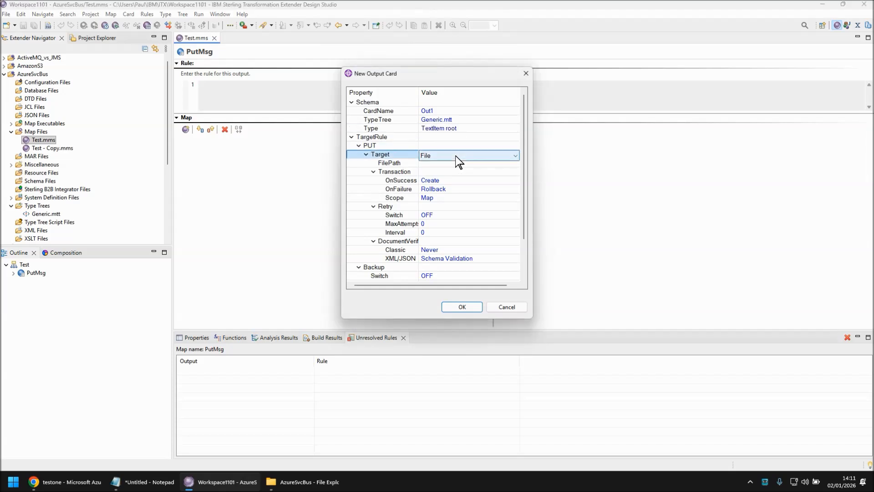
pyautogui.press('a')
pyautogui.press('a')
pyautogui.press('a')
pyautogui.press('a')
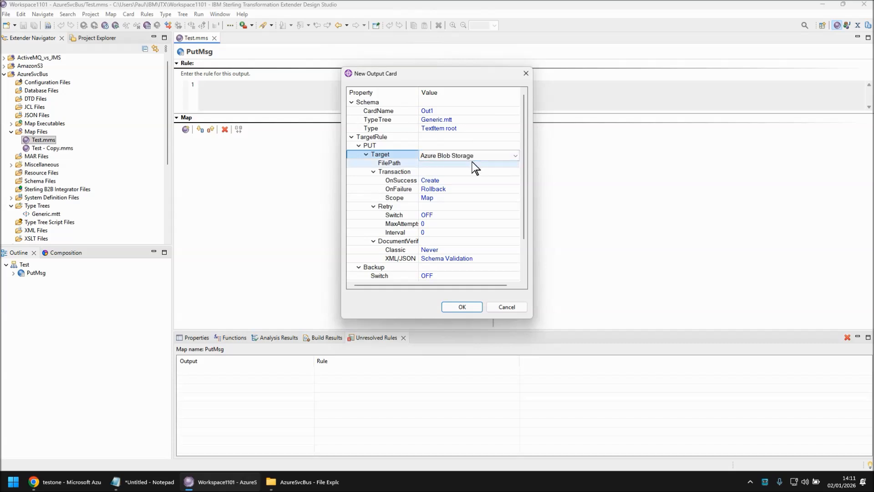
pyautogui.moveTo(339, 185); pyautogui.dragTo(78, 184)
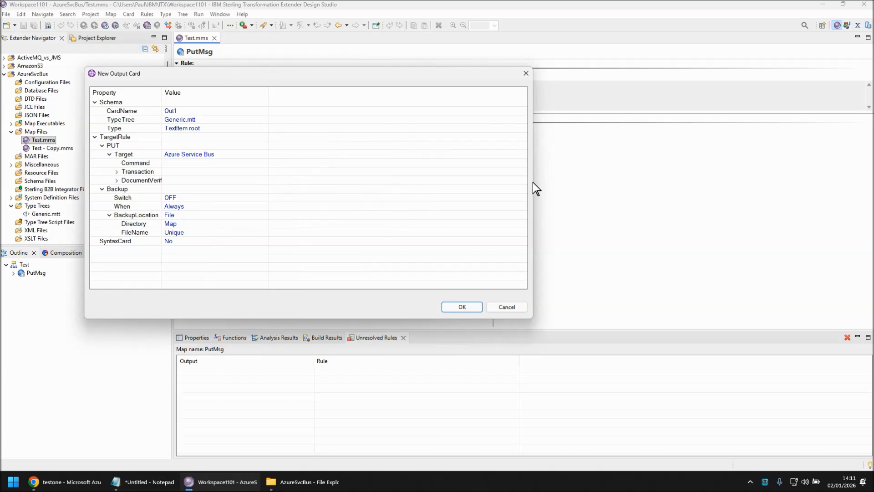
pyautogui.moveTo(532, 181); pyautogui.dragTo(833, 169)
pyautogui.moveTo(268, 93); pyautogui.dragTo(674, 116)
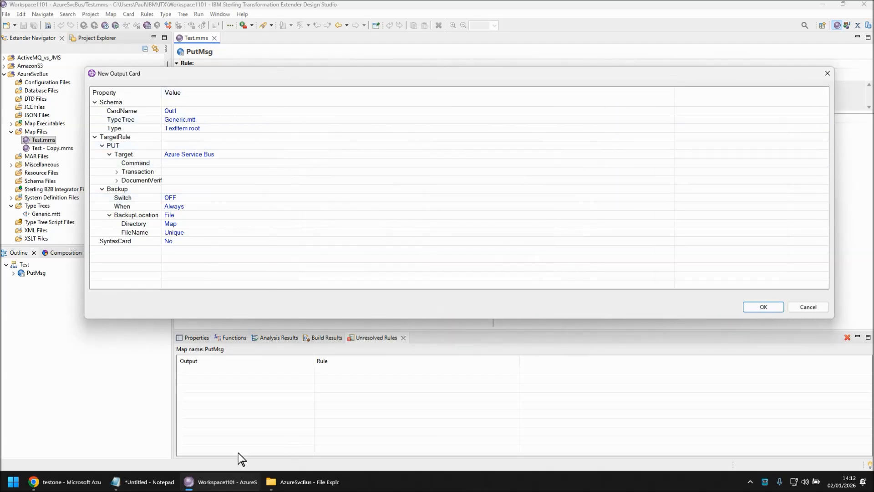
# Step: In Notepad, replace the connection string's Endpoint= prefix with the -E flag
pyautogui.click(157, 482)
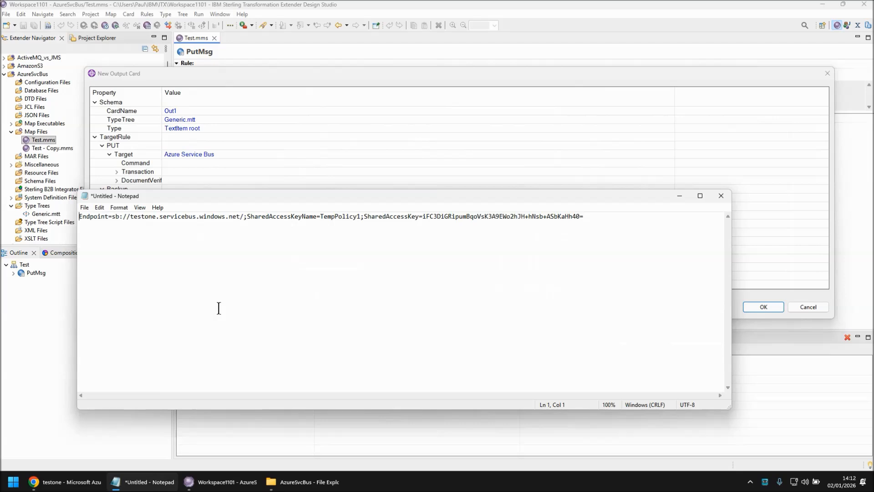
pyautogui.write('-E')
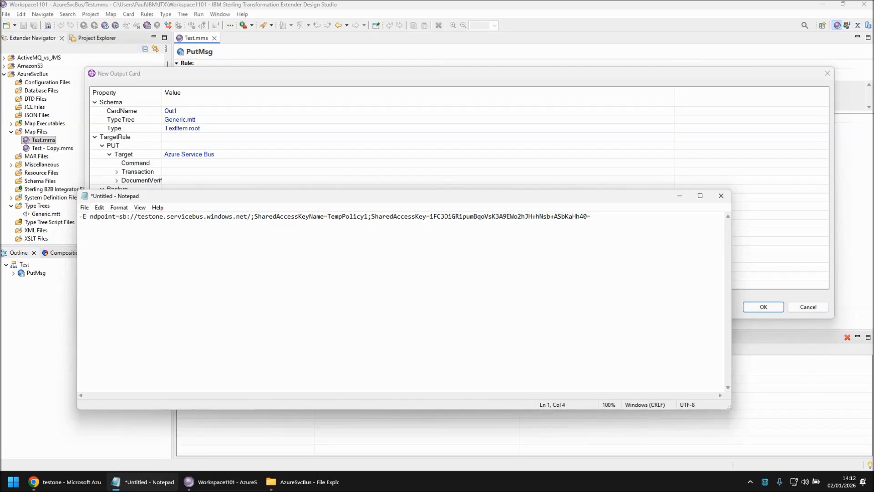
pyautogui.press('Delete')
pyautogui.press('Delete')
pyautogui.press('Delete')
pyautogui.press('Delete')
pyautogui.press('Delete')
pyautogui.press('Delete')
pyautogui.press('Delete')
pyautogui.press('Delete')
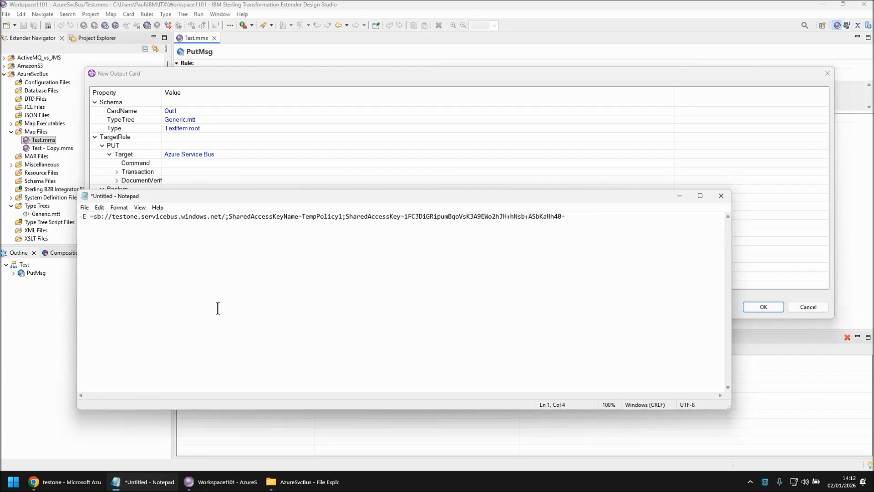
pyautogui.press('Right')
pyautogui.press('Right')
pyautogui.press('Right')
pyautogui.press('Right')
pyautogui.press('Right')
pyautogui.press('Right')
pyautogui.press('Right')
pyautogui.press('Right')
pyautogui.press('Right')
pyautogui.press('Right')
pyautogui.press('Right')
pyautogui.press('Right')
pyautogui.press('Right')
pyautogui.press('Right')
pyautogui.press('Right')
pyautogui.press('Right')
pyautogui.press('Right')
pyautogui.press('Right')
pyautogui.press('Right')
pyautogui.press('Right')
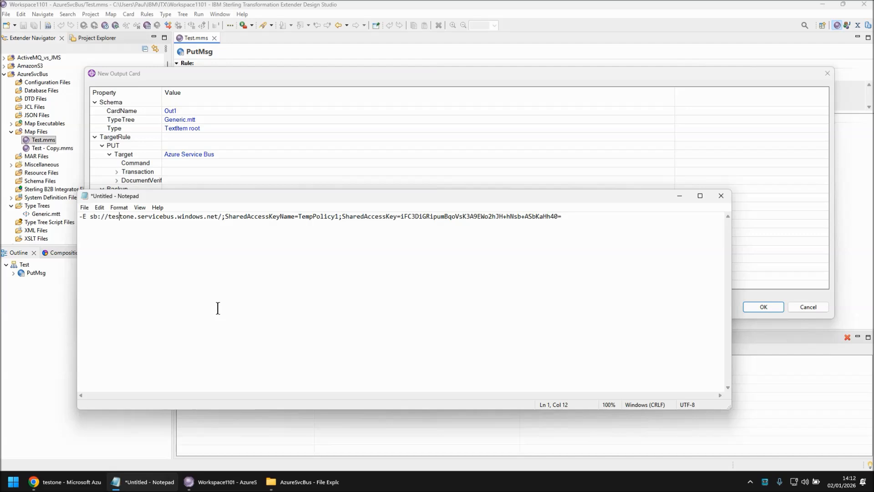
pyautogui.press('Right')
pyautogui.press('Right')
pyautogui.press('Right')
pyautogui.press('Right')
pyautogui.press('Right')
pyautogui.press('Right')
pyautogui.press('Right')
pyautogui.press('Right')
pyautogui.press('Right')
pyautogui.press('Right')
pyautogui.press('Right')
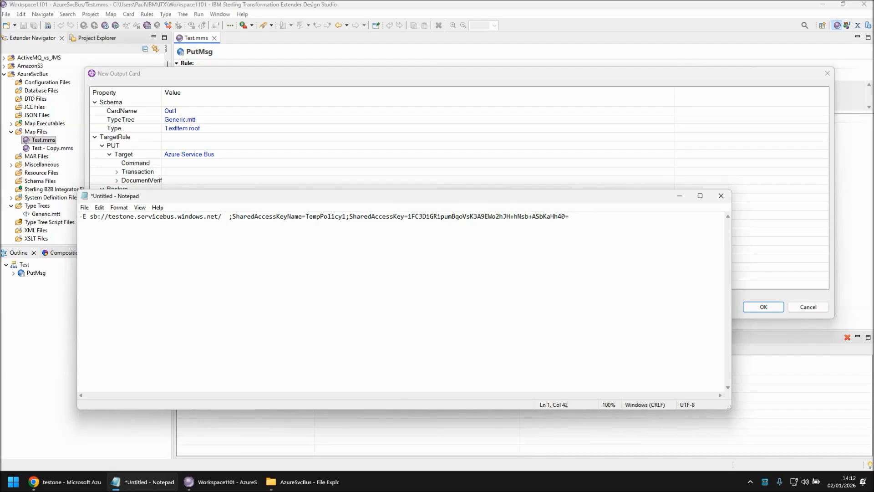
# Step: Replace the SharedAccessKeyName= label with the -SAKN flag
pyautogui.write('-SAKN')
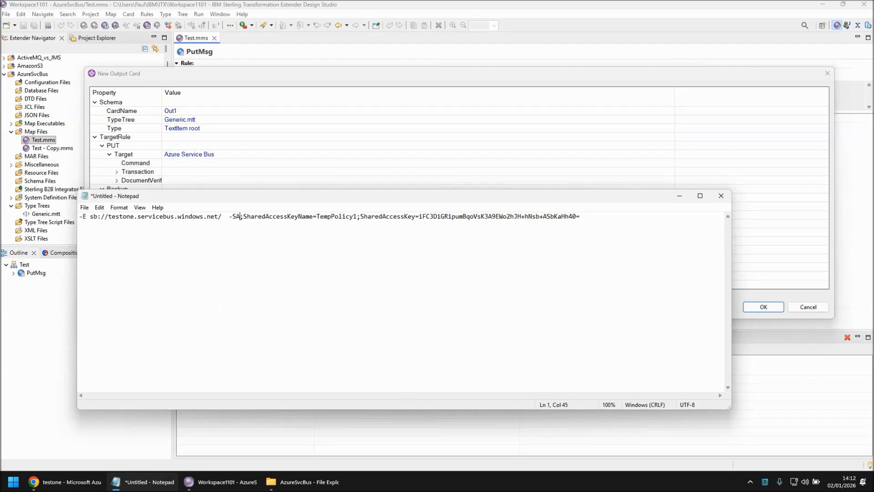
pyautogui.press('Delete')
pyautogui.press('Delete')
pyautogui.press('Delete')
pyautogui.press('Delete')
pyautogui.press('Delete')
pyautogui.press('Delete')
pyautogui.press('Delete')
pyautogui.press('Delete')
pyautogui.press('Delete')
pyautogui.press('Delete')
pyautogui.press('Delete')
pyautogui.press('Delete')
pyautogui.press('Delete')
pyautogui.press('Delete')
pyautogui.press('Delete')
pyautogui.press('Delete')
pyautogui.press('Delete')
pyautogui.press('Delete')
pyautogui.press('Delete')
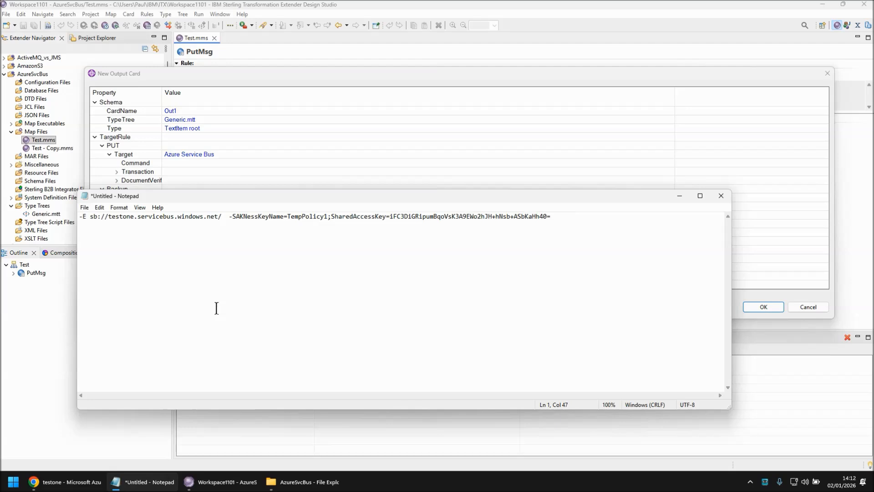
pyautogui.press('Delete')
pyautogui.press('Delete')
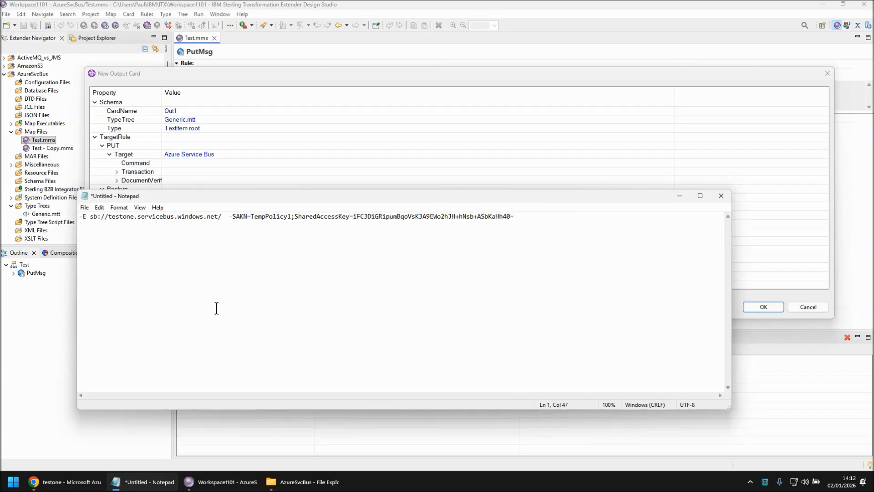
# Step: Replace the SharedAccessKey= label with the -SAK flag
pyautogui.press('Right')
pyautogui.press('Right')
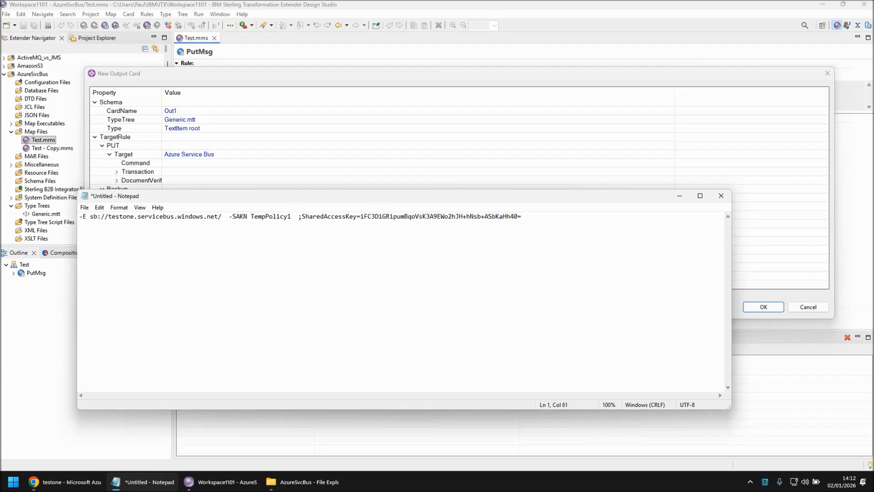
pyautogui.press('BackSpace')
pyautogui.write('-SAK')
pyautogui.hotkey('shift', 'Right')
pyautogui.hotkey('shift', 'Right')
pyautogui.hotkey('shift', 'Right')
pyautogui.hotkey('shift', 'Right')
pyautogui.hotkey('shift', 'Right')
pyautogui.hotkey('shift', 'Right')
pyautogui.hotkey('shift', 'Right')
pyautogui.hotkey('shift', 'Right')
pyautogui.hotkey('shift', 'Right')
pyautogui.hotkey('shift', 'Right')
pyautogui.hotkey('shift', 'Right')
pyautogui.hotkey('shift', 'Right')
pyautogui.hotkey('shift', 'Right')
pyautogui.hotkey('shift', 'Right')
pyautogui.hotkey('shift', 'Right')
pyautogui.hotkey('shift', 'Right')
pyautogui.hotkey('shift', 'Right')
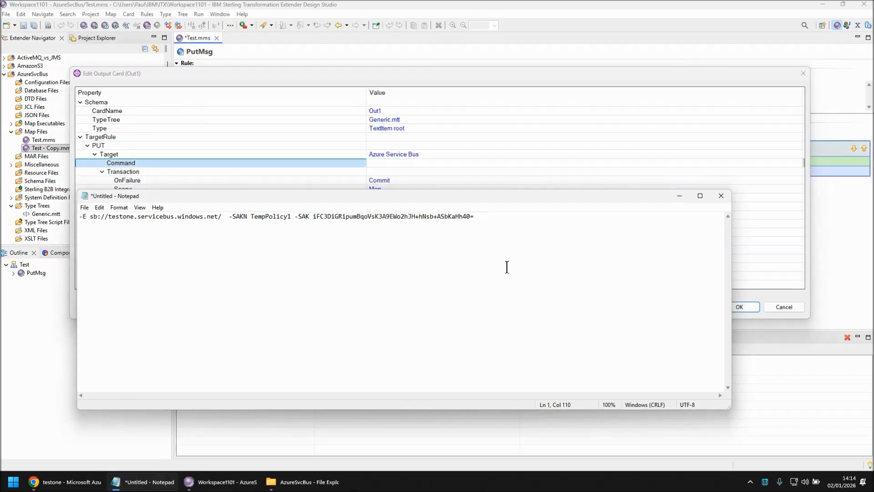
# Step: Append -QN testq1 -TV to the end of the command line
pyautogui.write('-QN testq1 -TV')
# Step: Copy the complete command, including the access key, into the output card's Command property and confirm
pyautogui.hotkey('ctrl', 'a')
pyautogui.hotkey('alt', 'Tab')
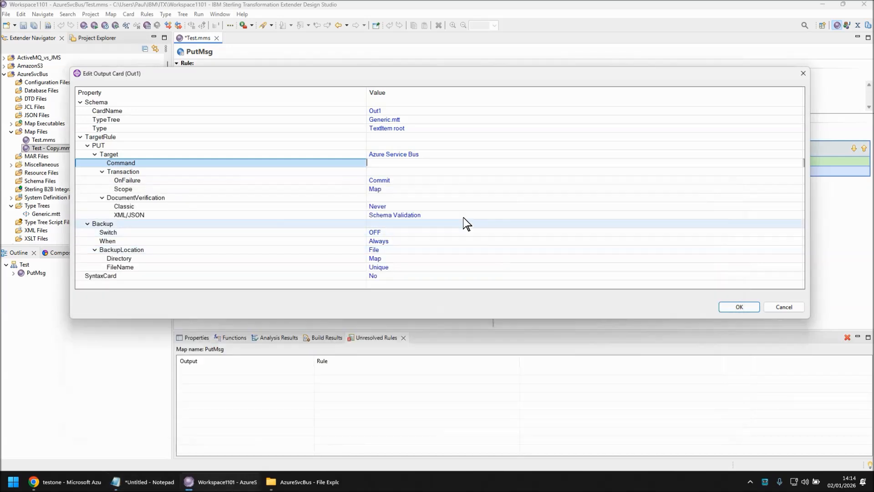
pyautogui.hotkey('ctrl', 'v')
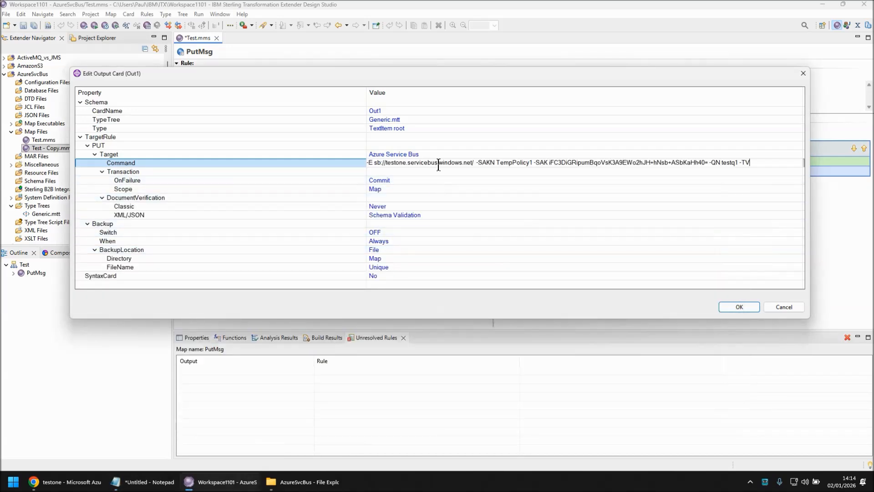
pyautogui.press('Return')
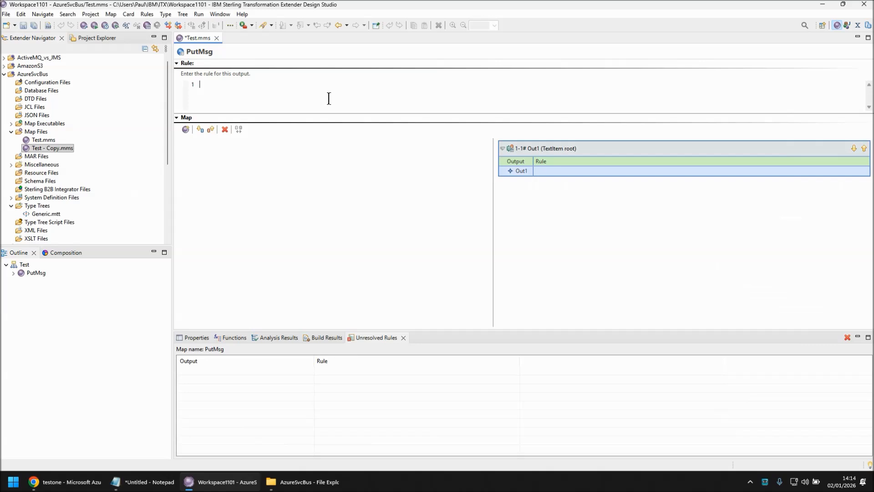
# Step: Enter the Out1 rule ="Stuff: "+TEXT(CURRENTDATETIME())
pyautogui.write('="Stuff: "+TEXT(CURRENTDATETIME())')
pyautogui.press('Return')
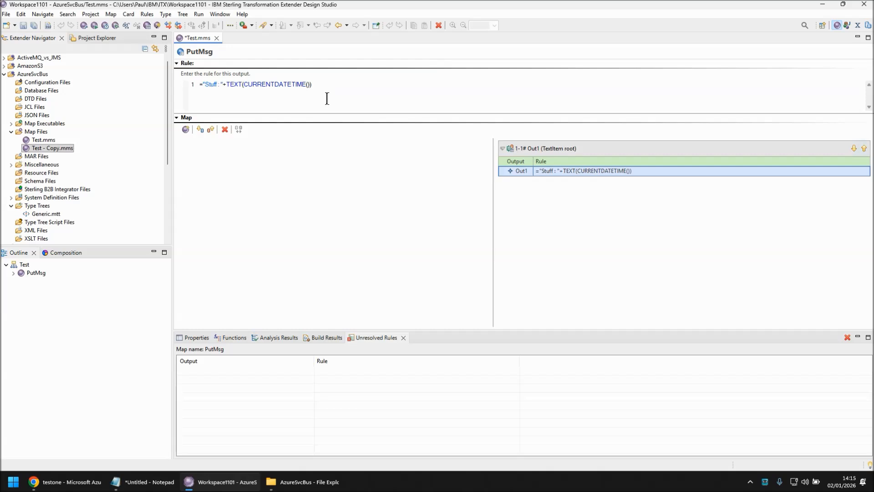
# Step: Save, build and run the PutMsg map, then close the Command Server dialog
pyautogui.hotkey('ctrl', 's')
pyautogui.hotkey('ctrl', 'b')
pyautogui.hotkey('ctrl', 'r')
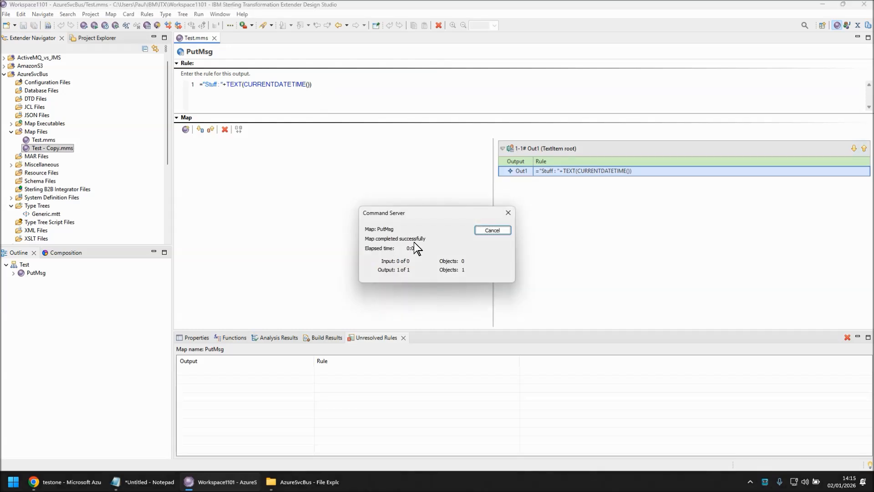
pyautogui.click(482, 230)
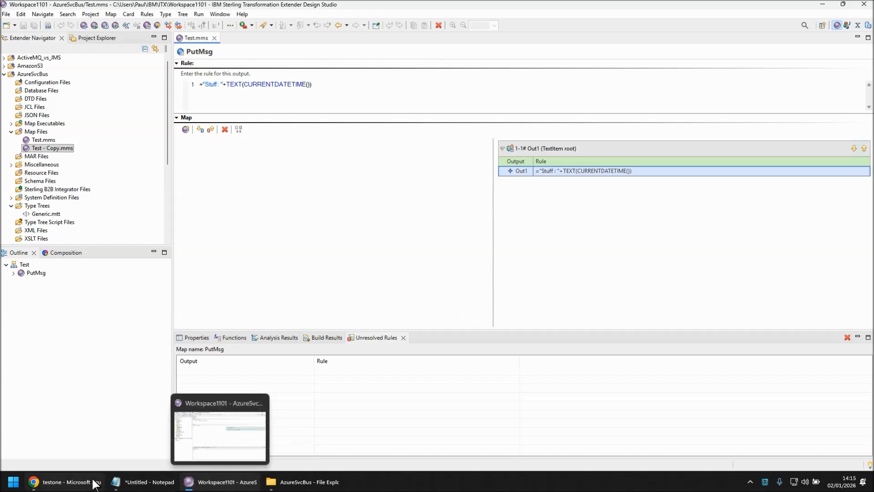
# Step: Refresh the testone queue list in the Azure portal to check the testq1 message count
pyautogui.click(68, 482)
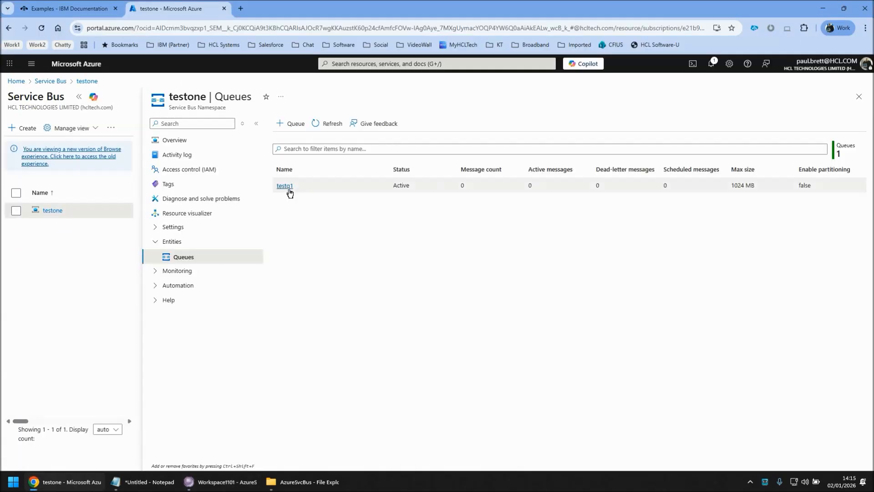
pyautogui.click(330, 124)
pyautogui.moveTo(231, 488)
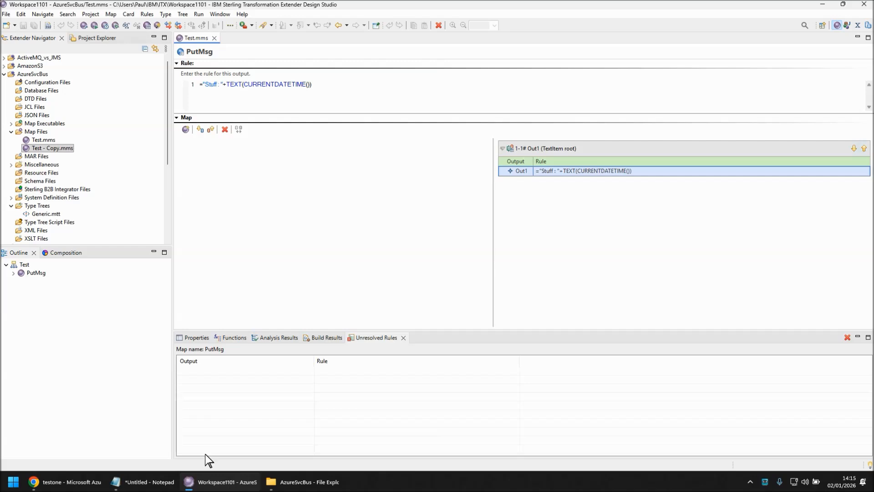
pyautogui.click(554, 149)
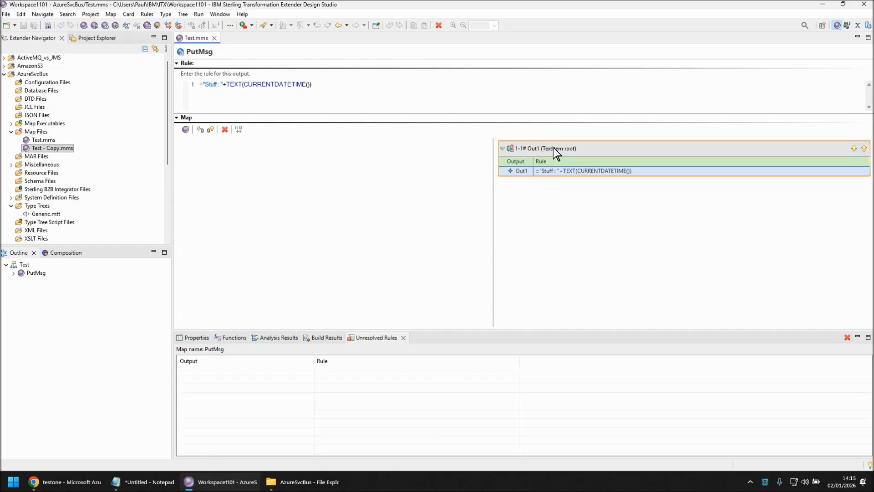
# Step: Copy the Out1 output card into a new GetMsg map as an input card named In1
pyautogui.rightClick(540, 148)
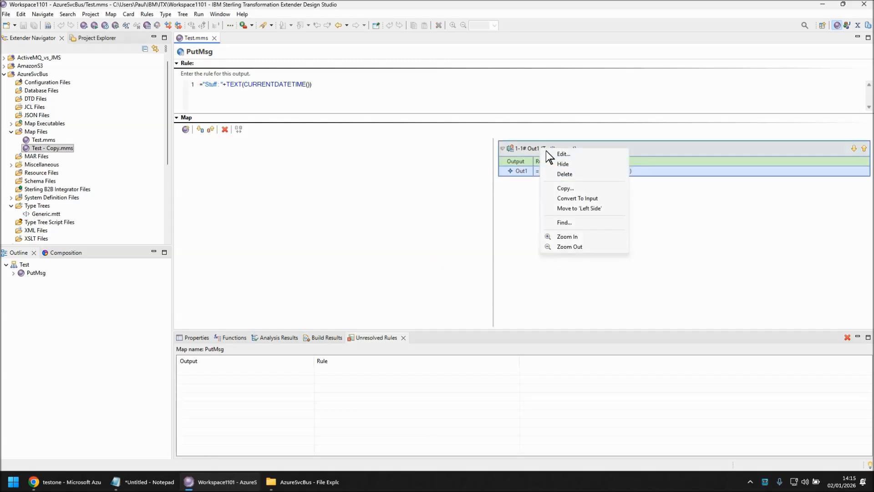
pyautogui.click(566, 188)
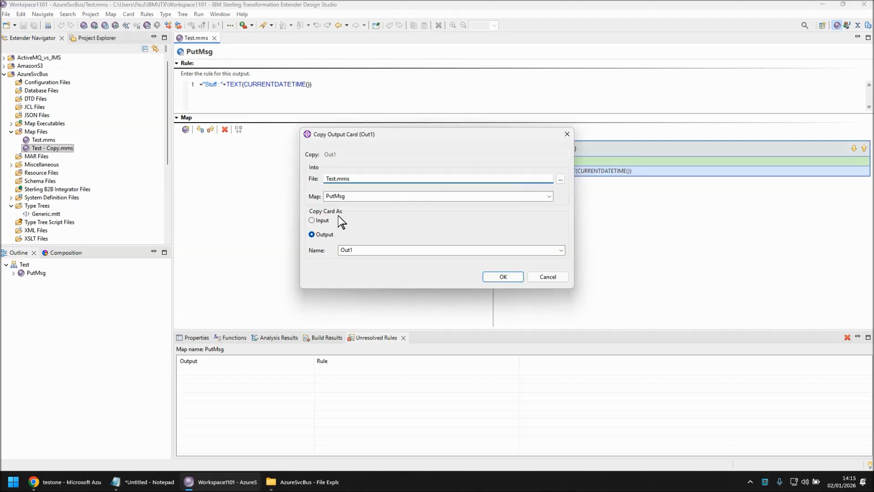
pyautogui.press('Tab')
pyautogui.write('G')
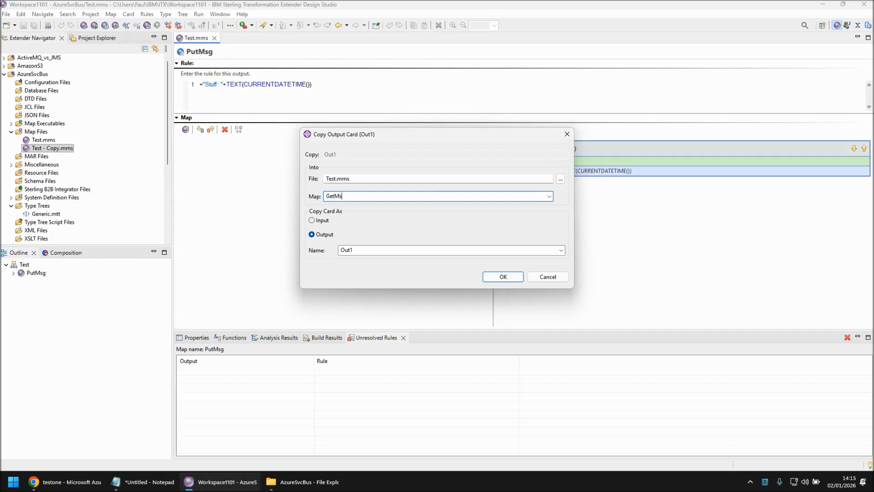
pyautogui.click(312, 220)
pyautogui.doubleClick(373, 250)
pyautogui.write('I')
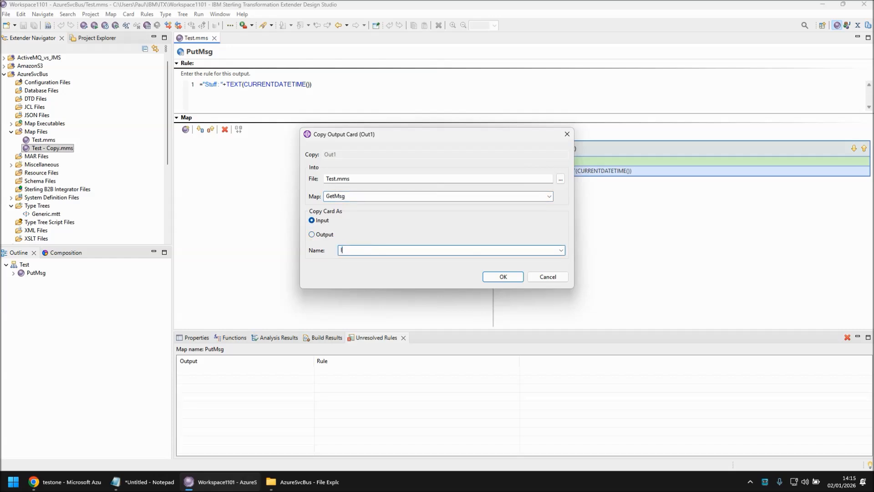
pyautogui.write('n1')
pyautogui.click(503, 277)
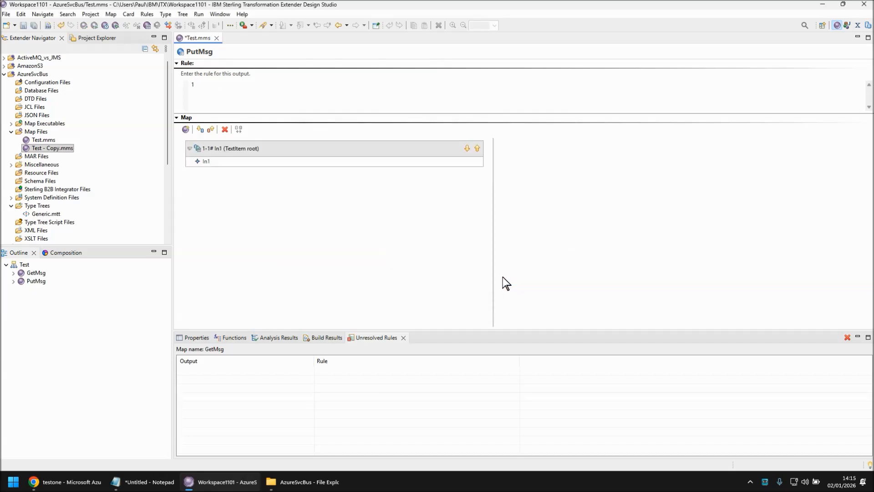
# Step: Append -QTY 1 -LSN 0 and -RM browse to the GetMsg In1 card's Command property and confirm
pyautogui.click(37, 273)
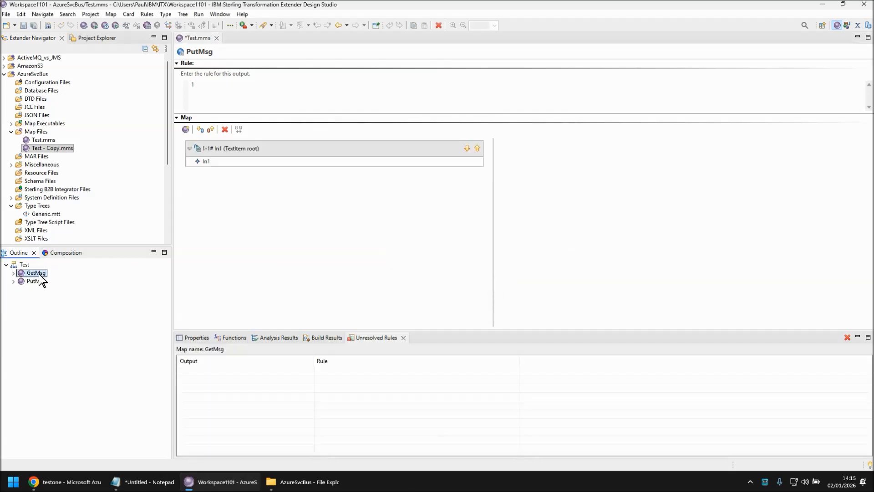
pyautogui.doubleClick(229, 148)
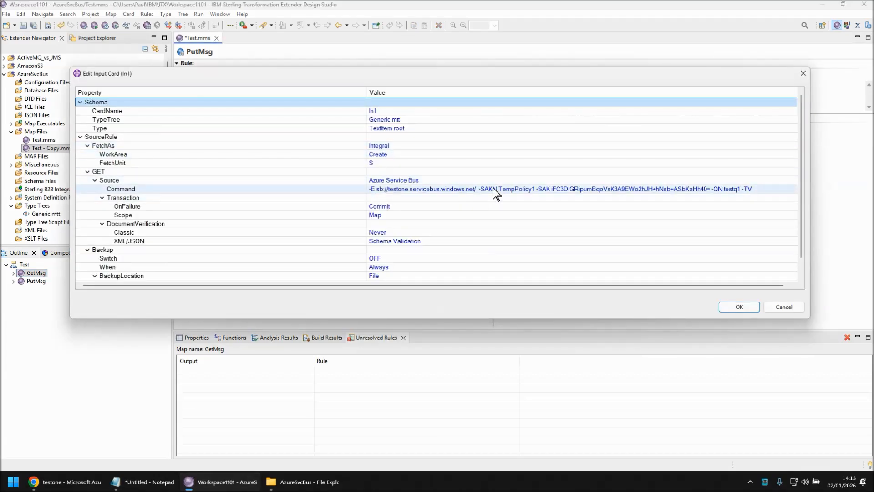
pyautogui.moveTo(367, 92); pyautogui.dragTo(217, 92)
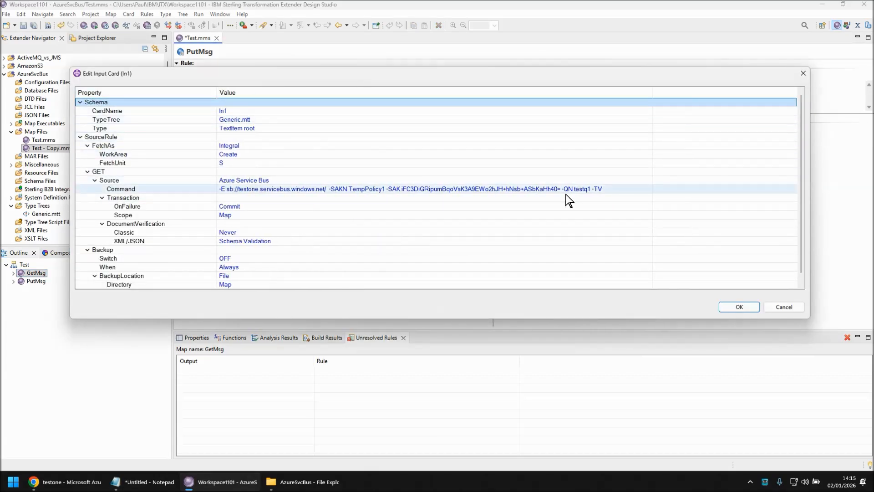
pyautogui.click(630, 192)
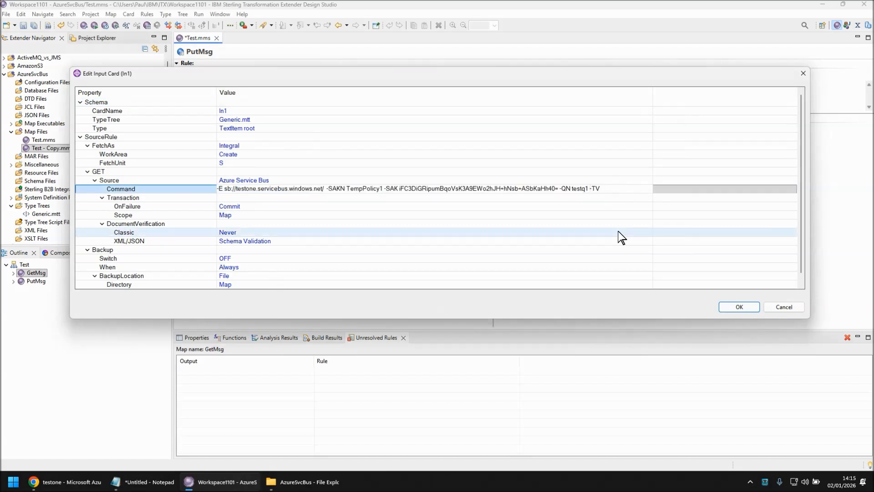
pyautogui.write('-QTY 1 -LSN 0 -')
pyautogui.press('Return')
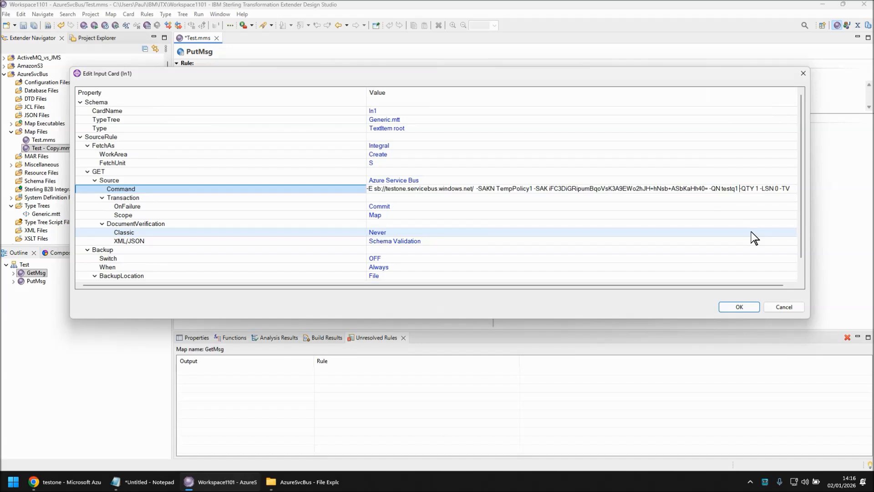
pyautogui.write('-')
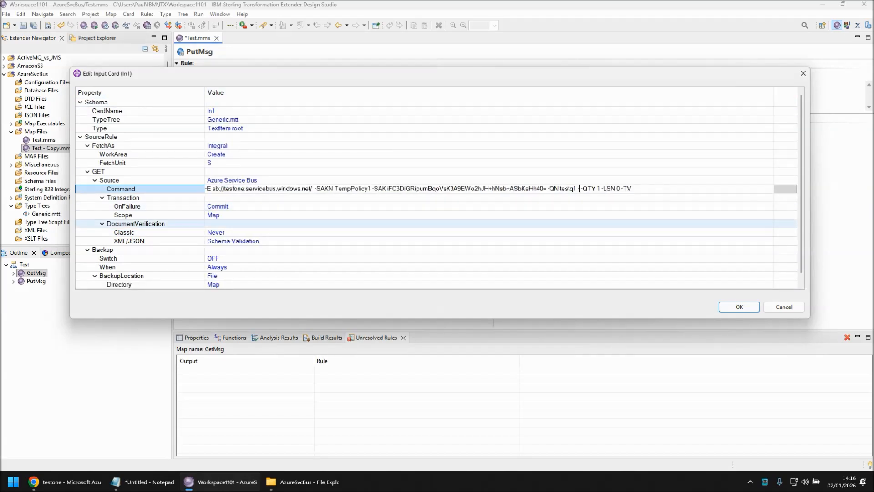
pyautogui.write('RM browse')
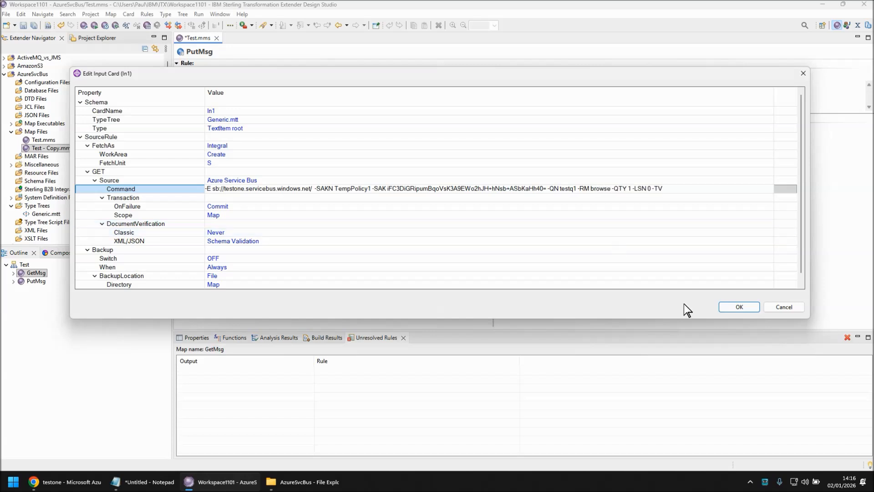
pyautogui.click(741, 307)
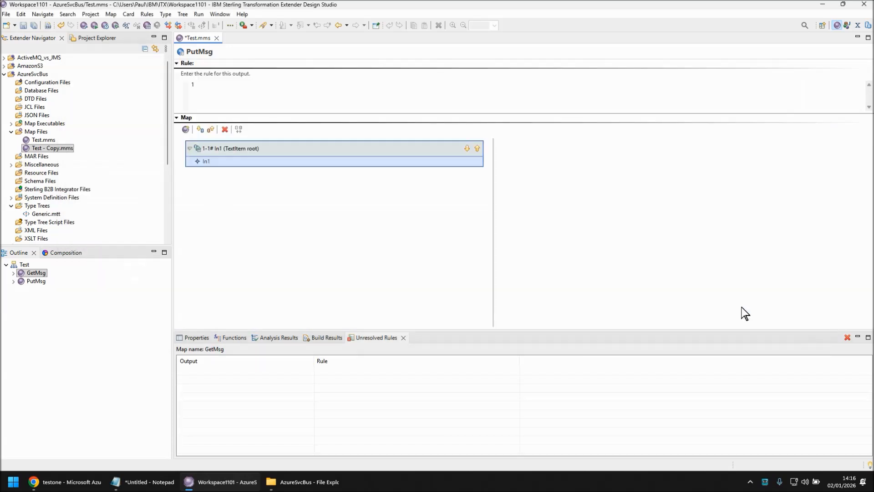
# Step: Add a new output card Out1 using Generic.mtt, type TextItem root, and file path Output.txt
pyautogui.rightClick(619, 172)
pyautogui.click(651, 200)
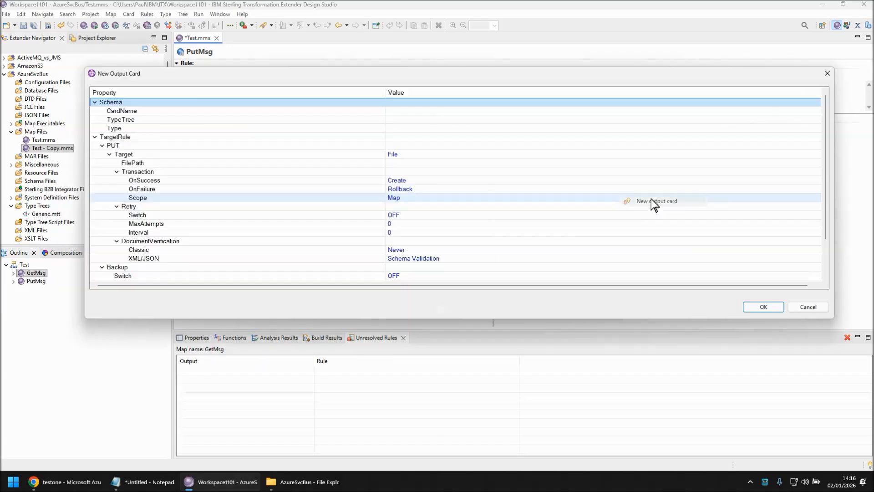
pyautogui.click(408, 119)
pyautogui.click(815, 120)
pyautogui.doubleClick(503, 126)
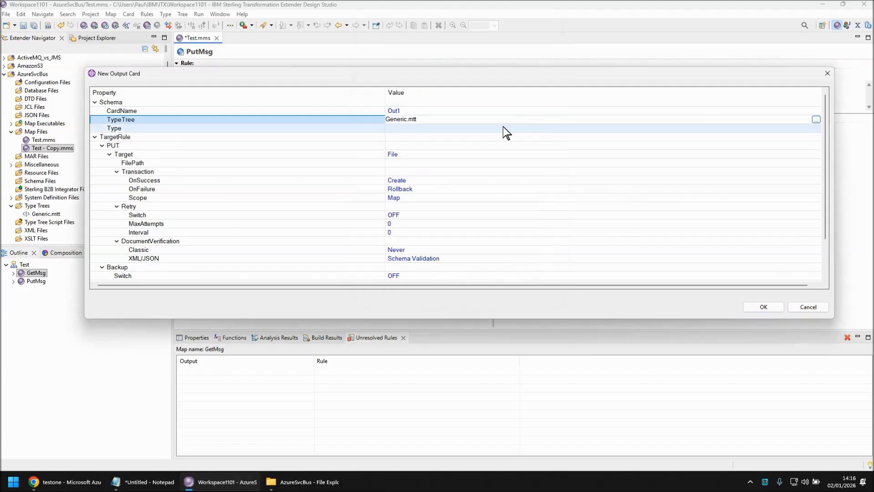
pyautogui.click(816, 129)
pyautogui.doubleClick(378, 191)
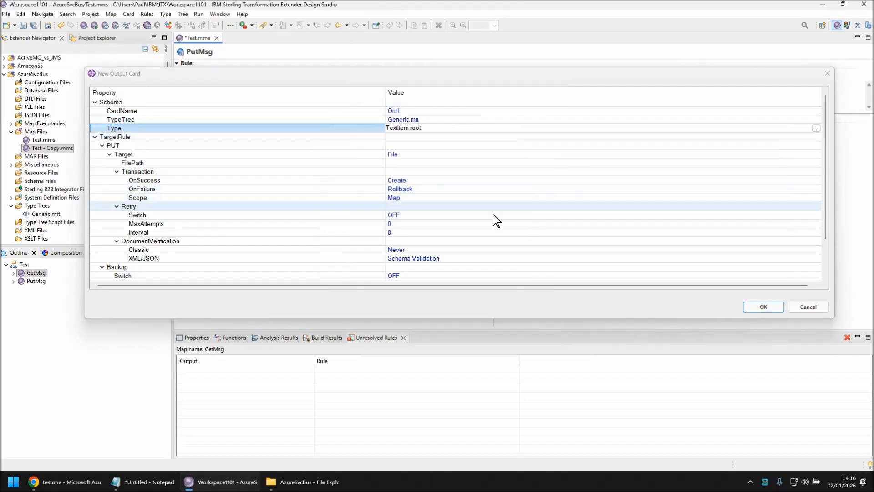
pyautogui.click(425, 163)
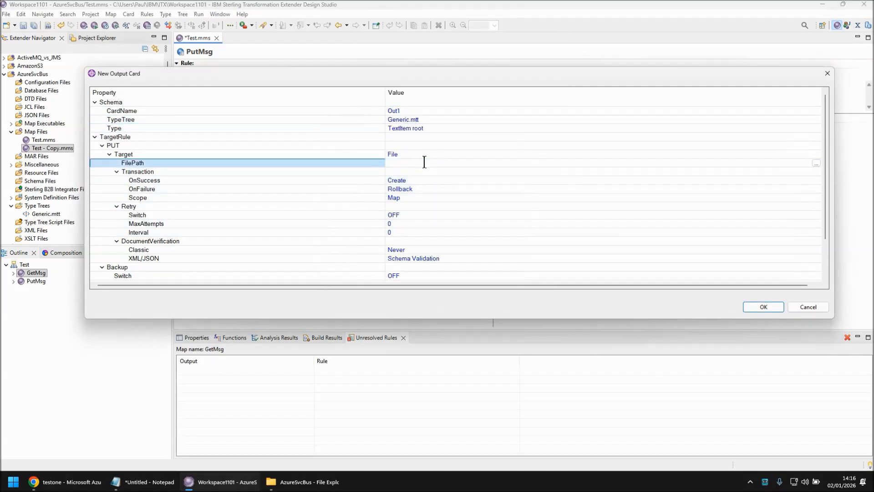
pyautogui.write('Output.txt')
pyautogui.click(778, 306)
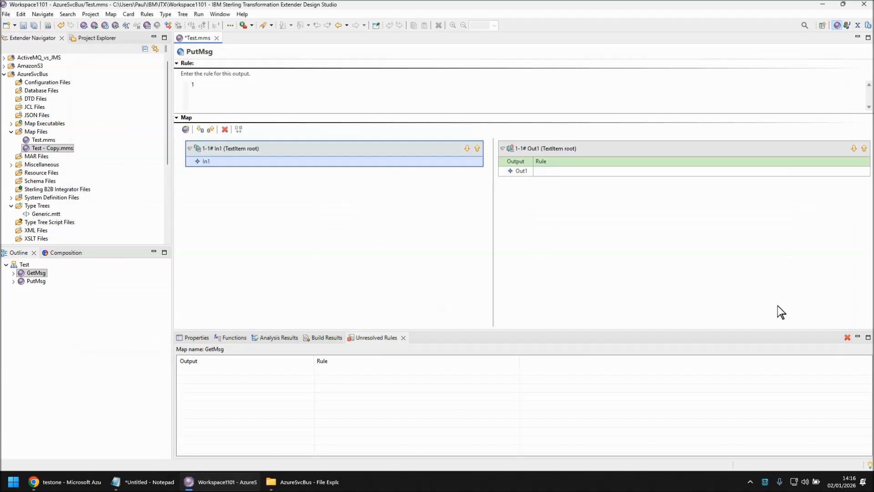
# Step: Map In1 onto the Out1 rule and run the GetMsg map
pyautogui.moveTo(218, 161); pyautogui.dragTo(564, 172)
pyautogui.click(36, 273)
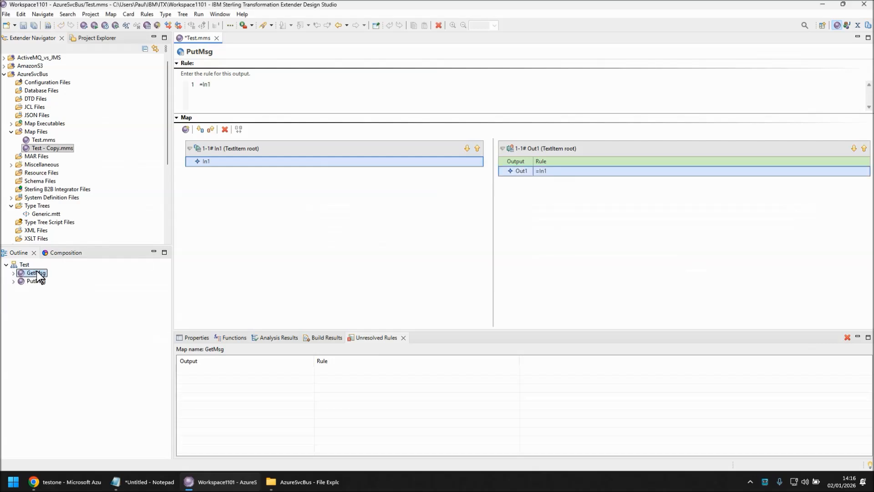
pyautogui.hotkey('ctrl', 'r')
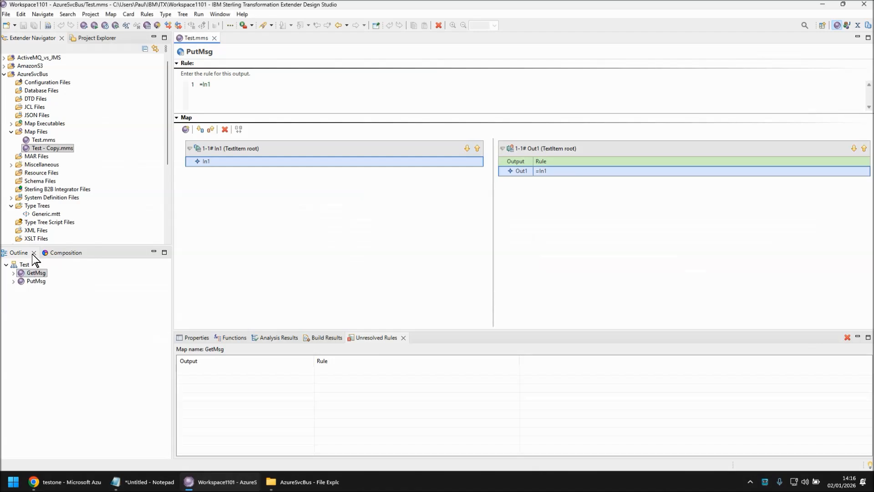
# Step: Open Output.txt from Miscellaneous beside the map editor to inspect the received message
pyautogui.click(12, 165)
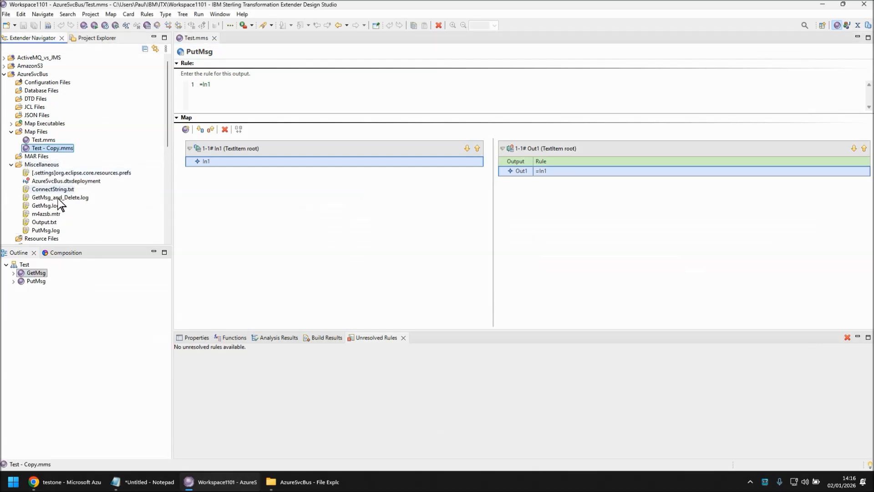
pyautogui.doubleClick(41, 222)
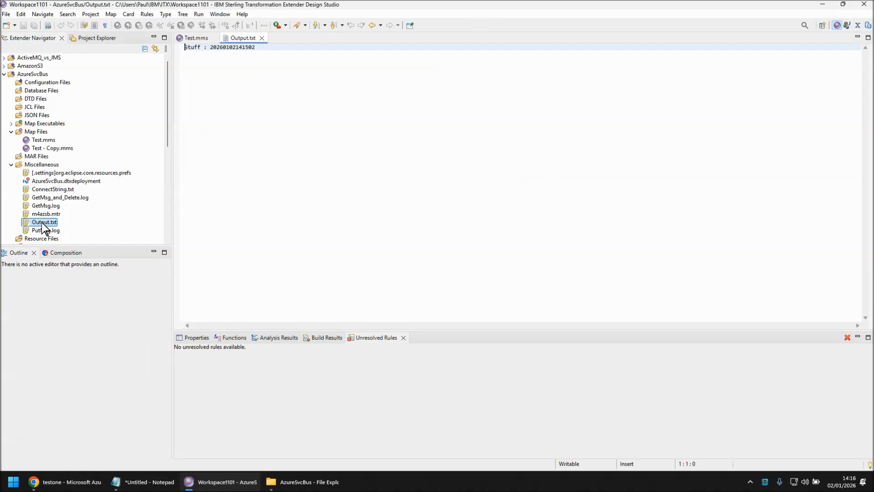
pyautogui.moveTo(243, 38); pyautogui.dragTo(765, 189)
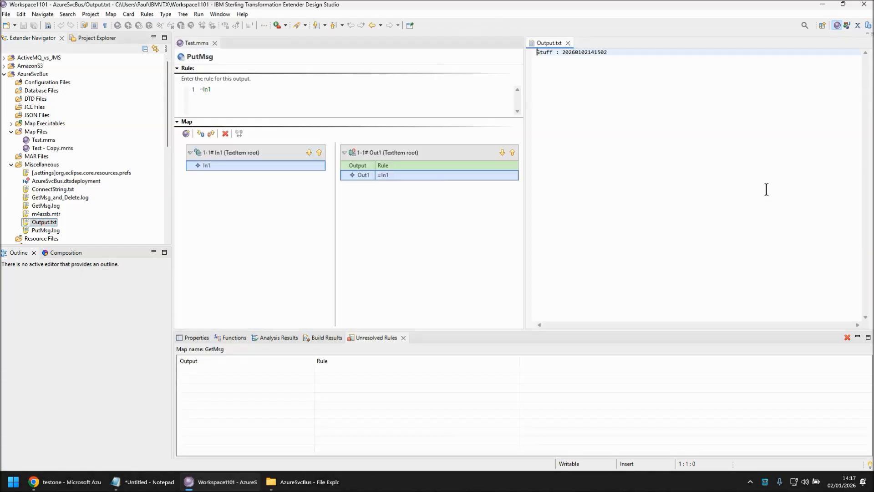
# Step: Refresh the testone queue list in the Azure portal to check the testq1 message count
pyautogui.click(65, 484)
pyautogui.click(327, 128)
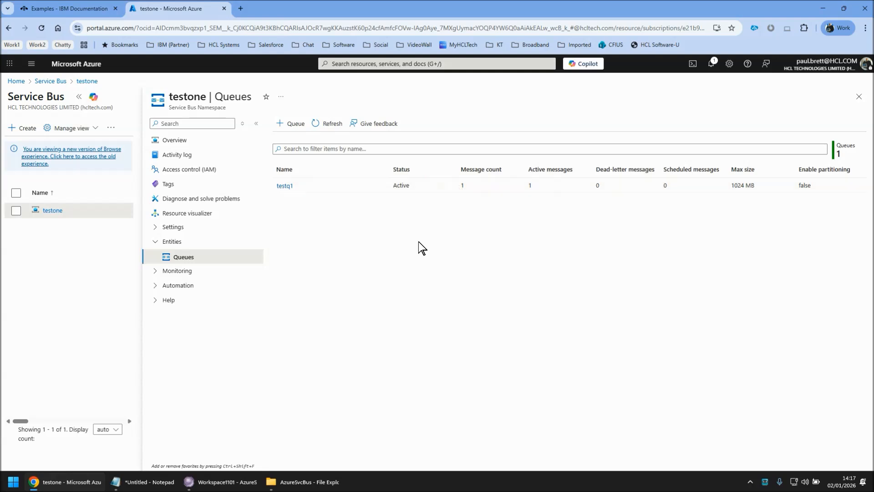
# Step: Read the Receive Mode topic in the IBM Sterling Transformation Extender documentation
pyautogui.click(68, 8)
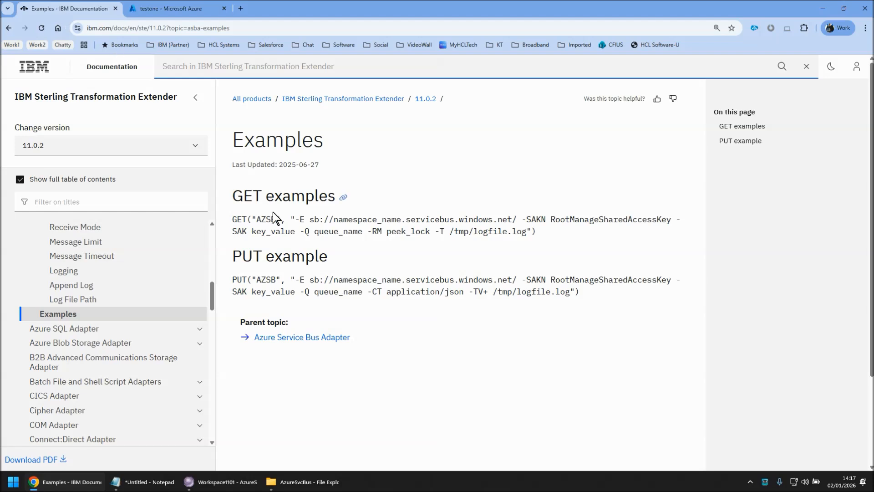
pyautogui.scroll(1, 75, 279)
pyautogui.click(82, 275)
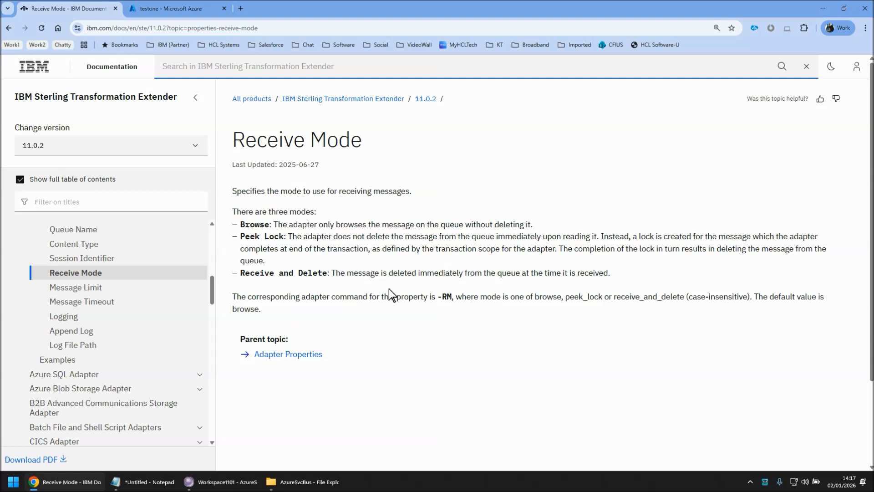
pyautogui.moveTo(565, 297); pyautogui.dragTo(602, 297)
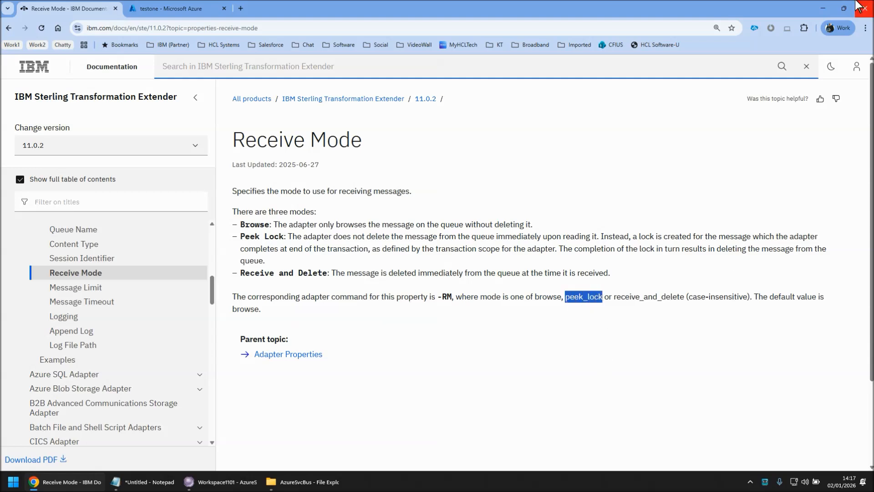
pyautogui.click(824, 12)
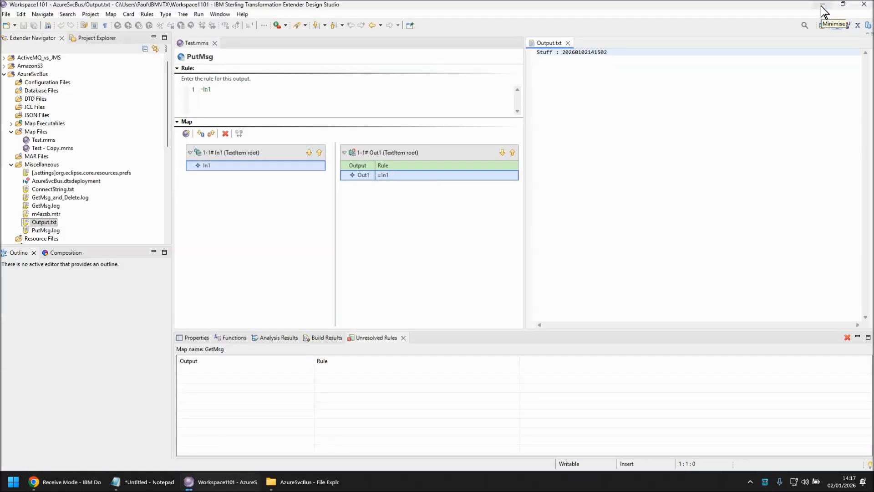
# Step: Copy the GetMsg map within Test.mms as GetMsg_and_Delete
pyautogui.click(415, 227)
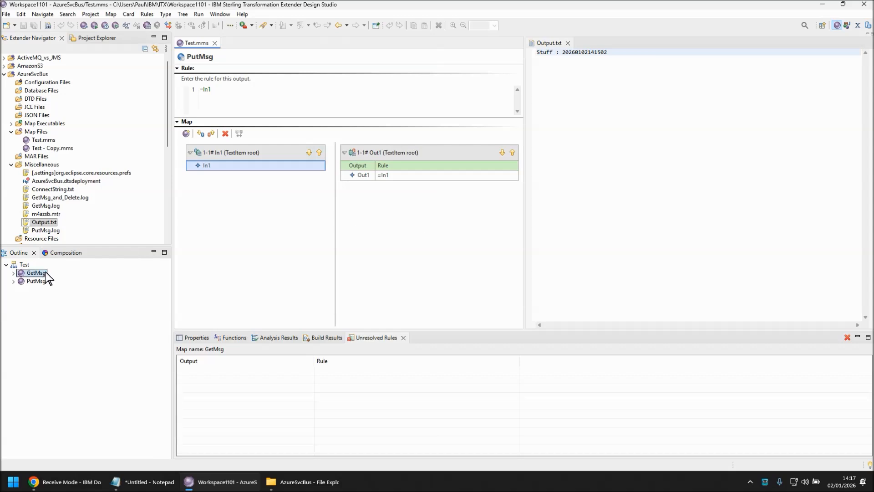
pyautogui.click(13, 273)
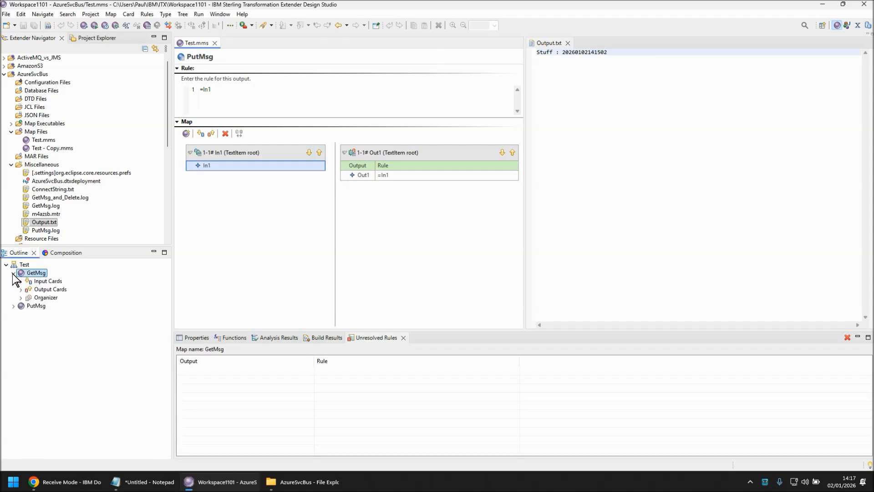
pyautogui.click(13, 273)
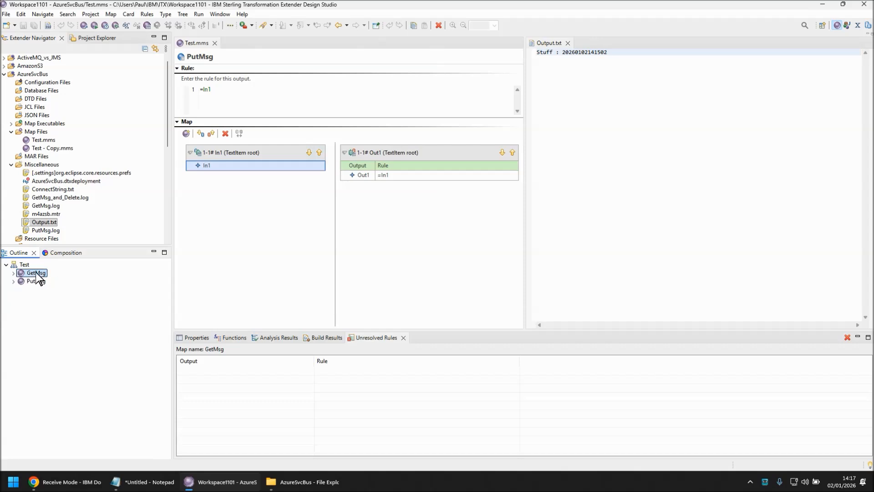
pyautogui.rightClick(36, 273)
pyautogui.click(92, 149)
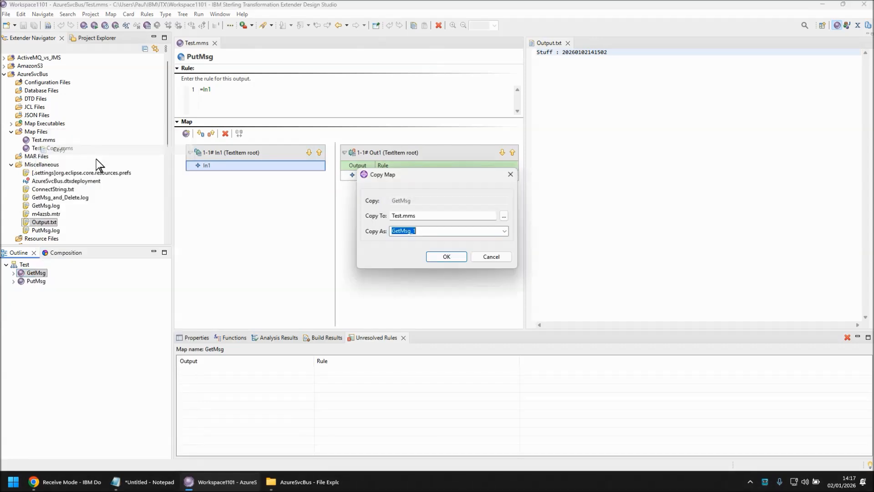
pyautogui.write('GetMsg_and_Delete')
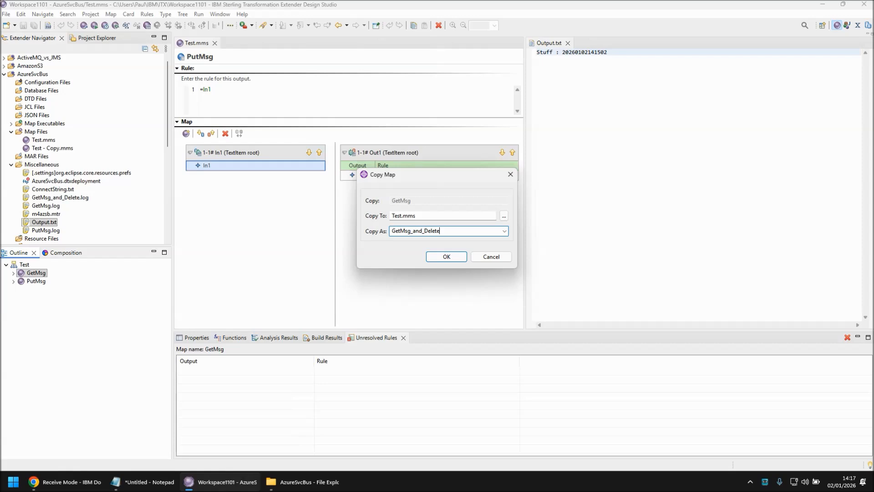
pyautogui.press('Return')
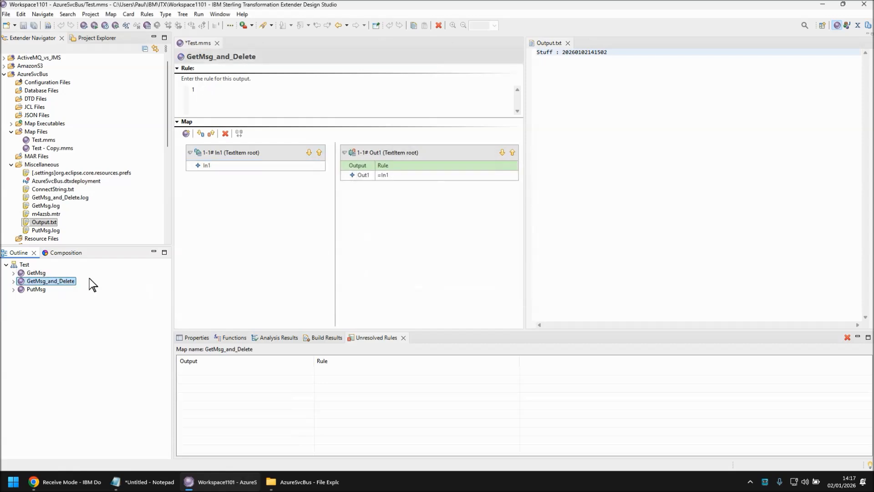
# Step: Set the receive mode in the GetMsg_and_Delete input card's Azure Service Bus command to -RM peek_lock
pyautogui.click(252, 153)
pyautogui.doubleClick(253, 153)
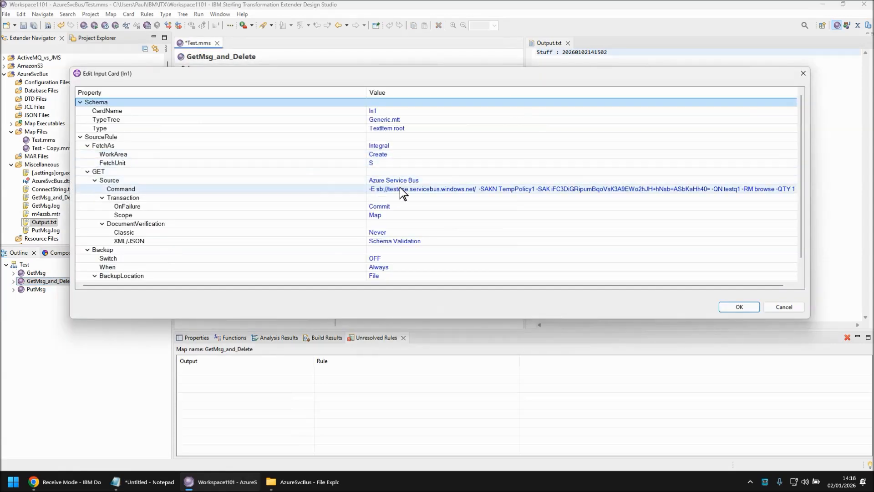
pyautogui.moveTo(365, 91); pyautogui.dragTo(209, 91)
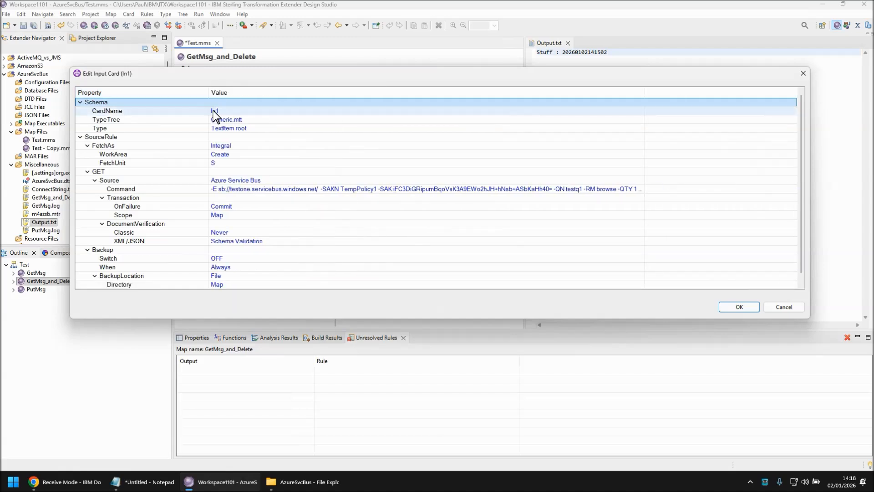
pyautogui.click(594, 189)
pyautogui.click(594, 188)
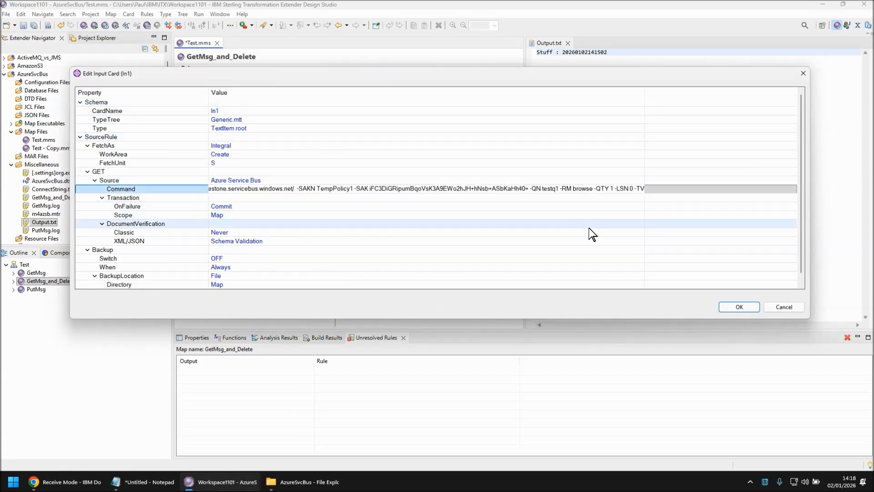
pyautogui.press('Delete')
pyautogui.press('Delete')
pyautogui.press('Delete')
pyautogui.press('Delete')
pyautogui.press('Delete')
pyautogui.press('Delete')
pyautogui.write('peek_lock')
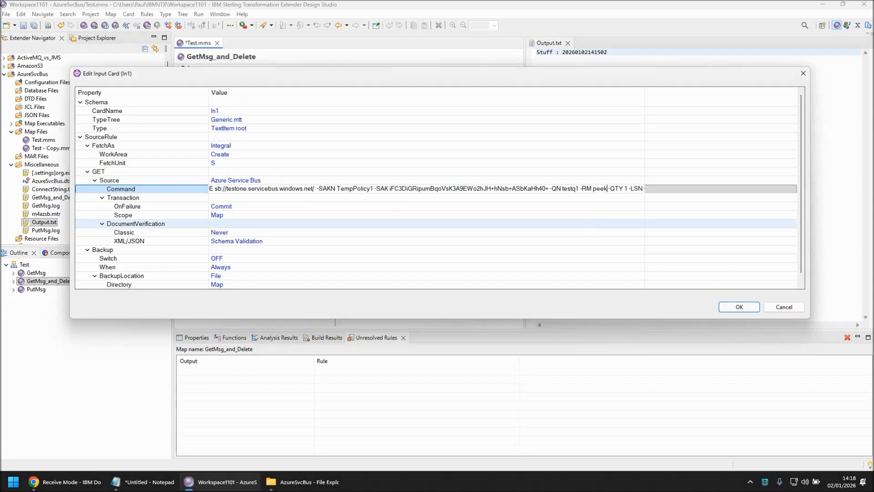
pyautogui.press('Return')
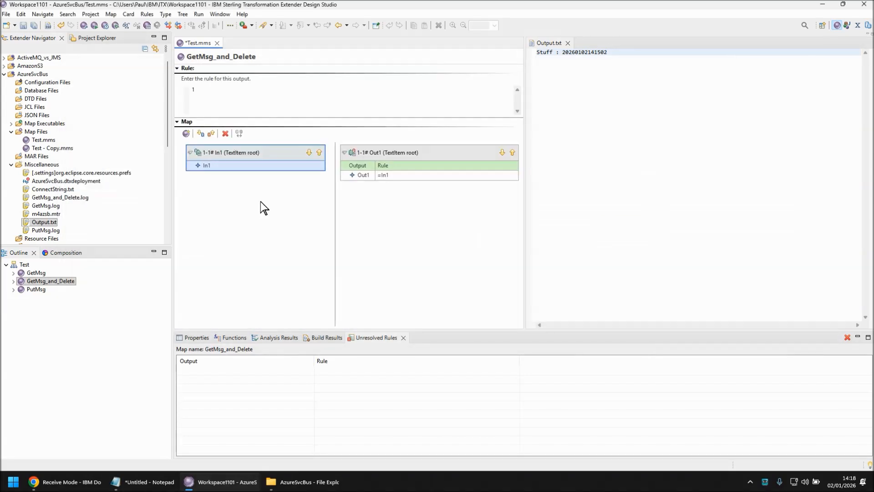
# Step: Save and run the GetMsg_and_Delete map, then close the Command Server dialog
pyautogui.hotkey('ctrl', 's')
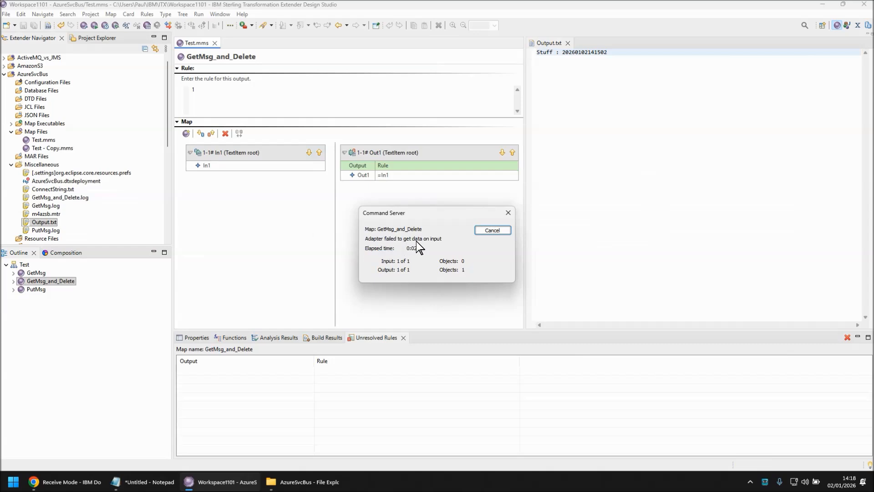
pyautogui.click(492, 230)
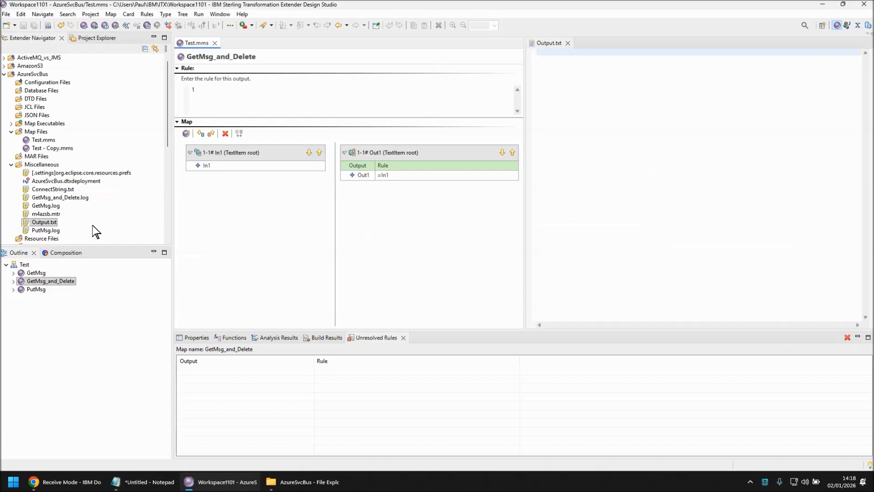
# Step: Open Output.txt and the m4azsb.mtr adapter trace to inspect the exception from the run
pyautogui.click(566, 172)
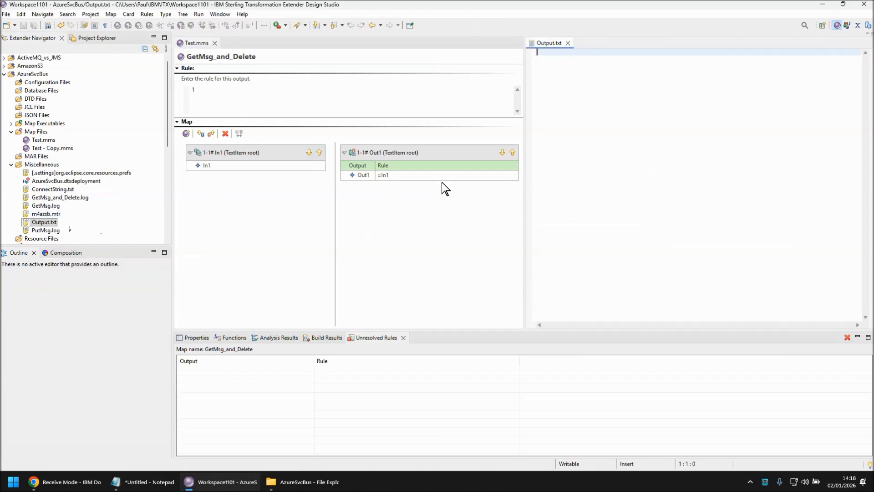
pyautogui.doubleClick(46, 213)
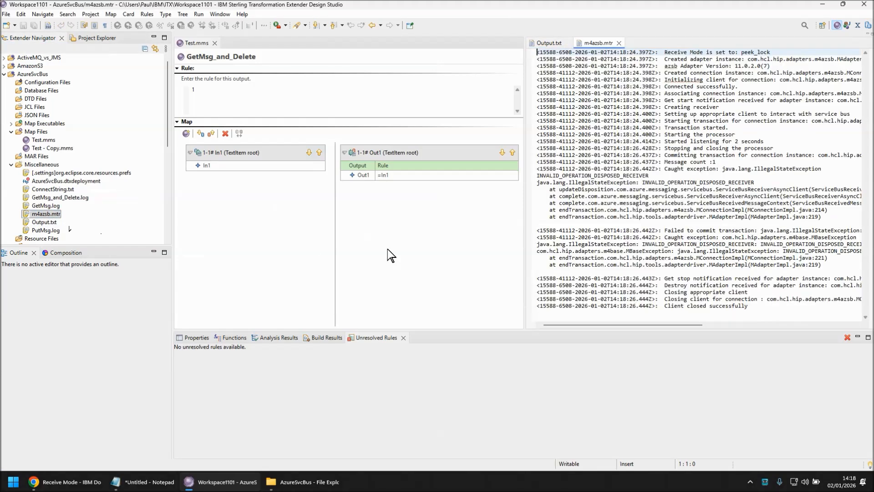
pyautogui.moveTo(767, 189); pyautogui.dragTo(532, 169)
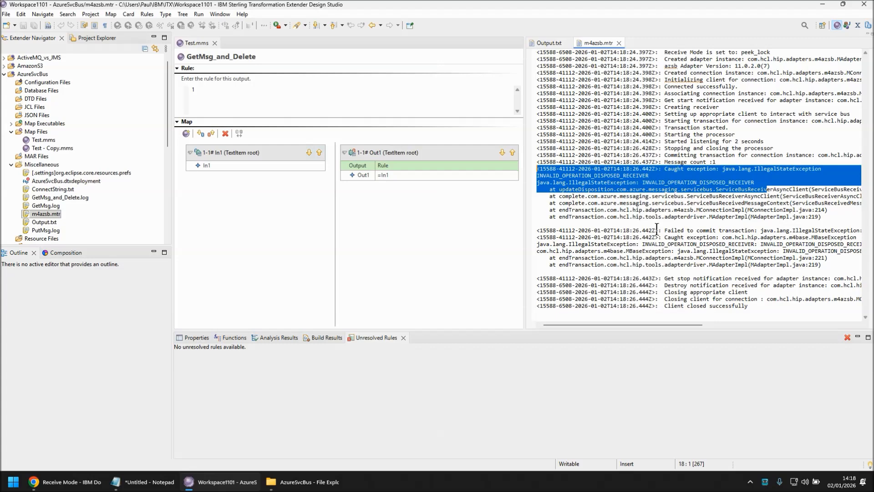
# Step: Open the com.hcl.hip.adapters.m4azsb folder under the TransformationExtender_11.0.2 jars directory in File Explorer
pyautogui.press('super+r')
pyautogui.press('Return')
pyautogui.press('Down')
pyautogui.press('Down')
pyautogui.press('Down')
pyautogui.press('Down')
pyautogui.press('Down')
pyautogui.press('Down')
pyautogui.press('Down')
pyautogui.press('Down')
pyautogui.press('Down')
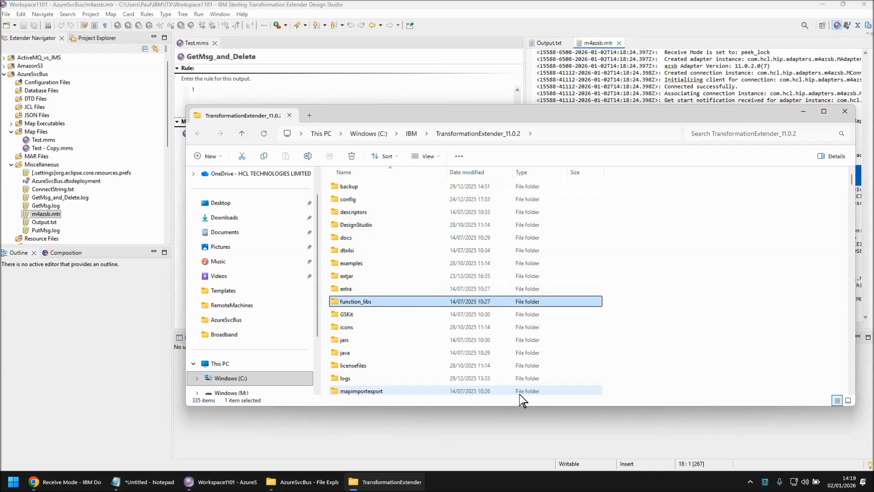
pyautogui.press('Down')
pyautogui.press('Down')
pyautogui.press('Down')
pyautogui.press('Return')
pyautogui.press('Down')
pyautogui.press('Down')
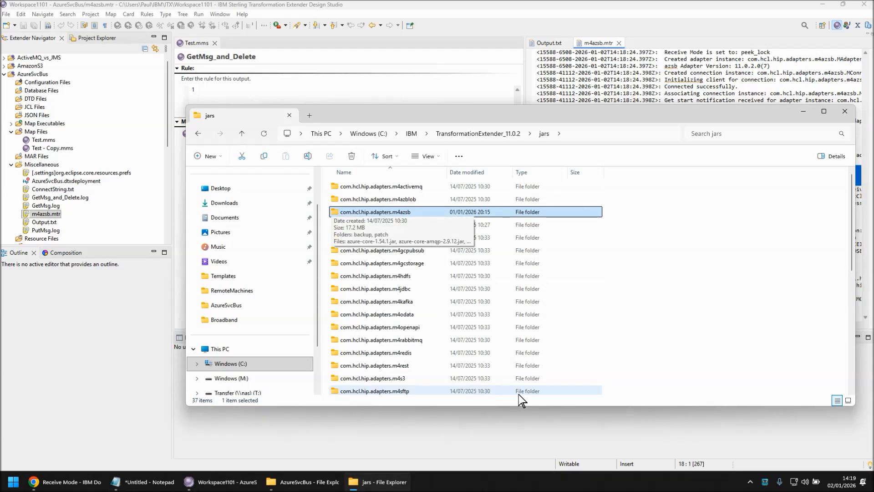
pyautogui.press('Return')
pyautogui.click(353, 316)
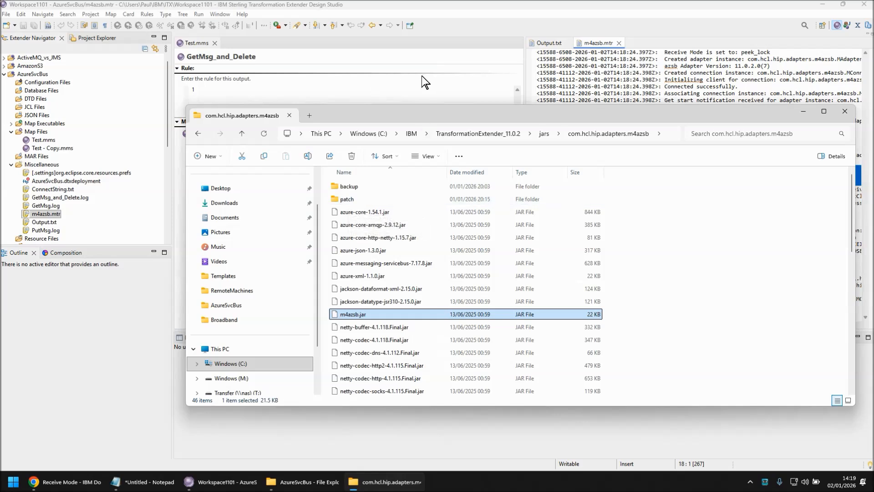
# Step: Close Design Studio and overwrite m4azsb.jar with the patched m4azsb.jar copied from the patch subfolder
pyautogui.click(864, 6)
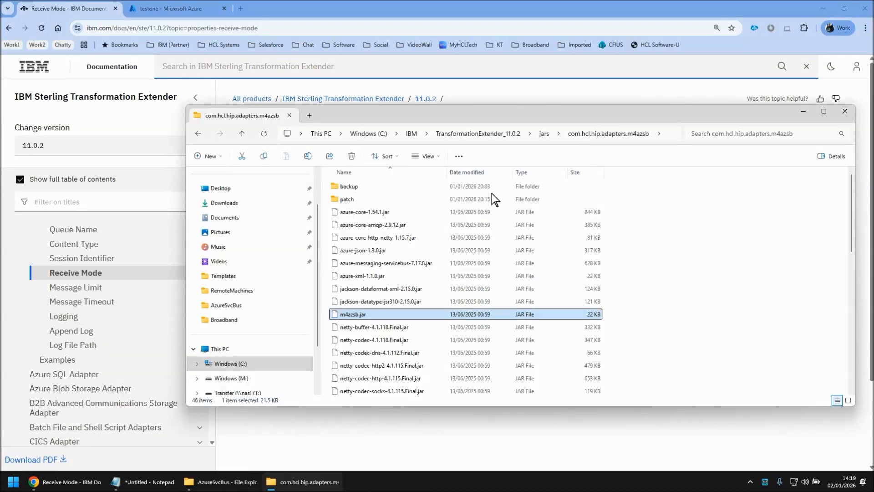
pyautogui.doubleClick(350, 199)
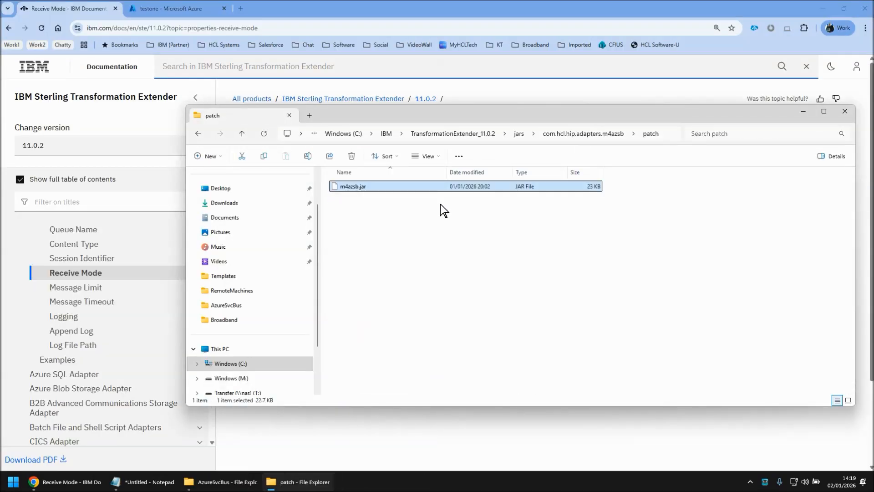
pyautogui.hotkey('ctrl', 'c')
pyautogui.hotkey('alt', 'Up')
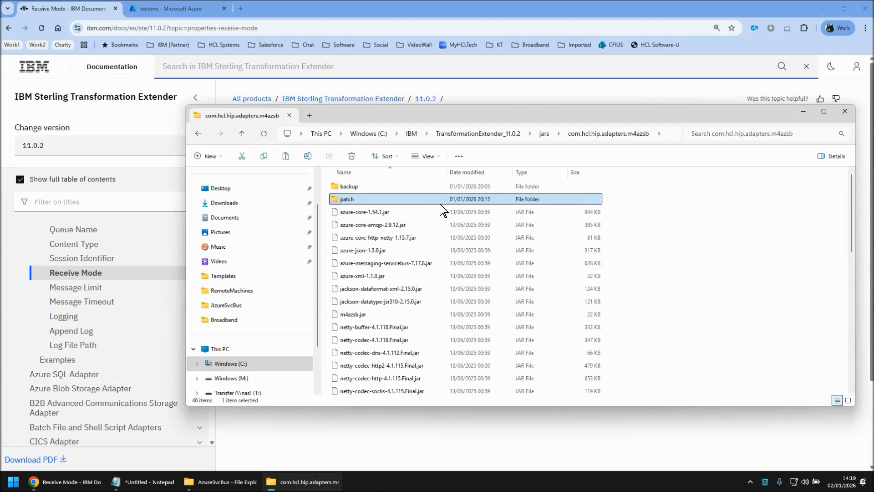
pyautogui.hotkey('ctrl', 'v')
pyautogui.click(406, 167)
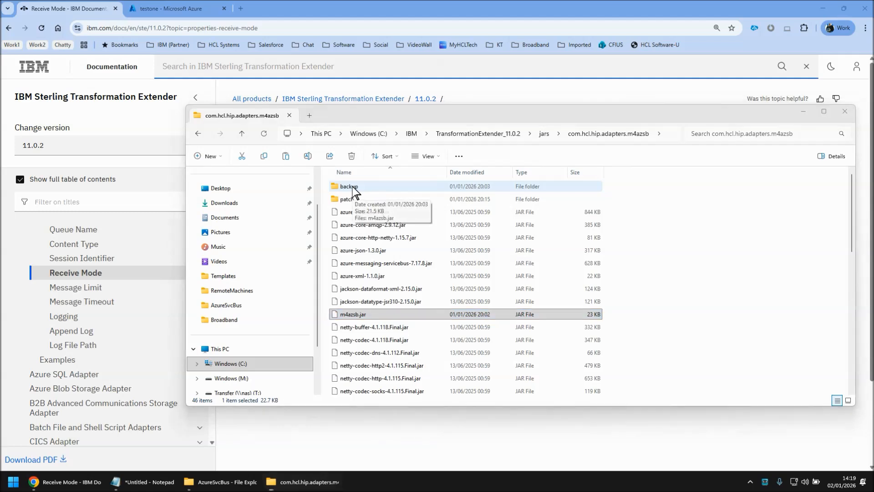
# Step: Relaunch Design Studio and run the GetMsg_and_Delete map again
pyautogui.click(14, 481)
pyautogui.click(187, 138)
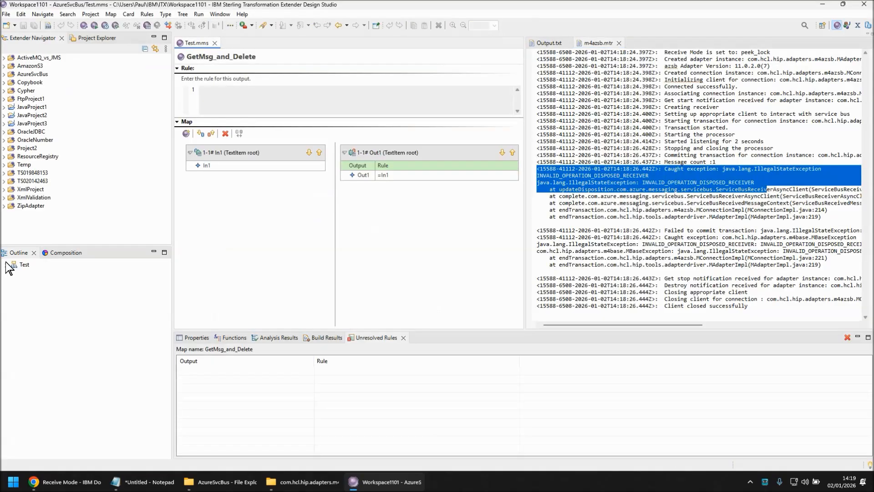
pyautogui.click(5, 264)
pyautogui.click(51, 281)
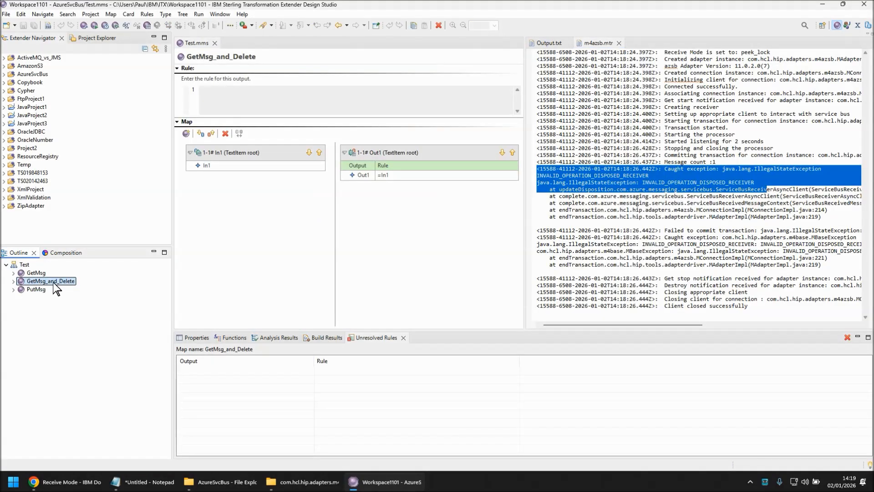
pyautogui.click(229, 230)
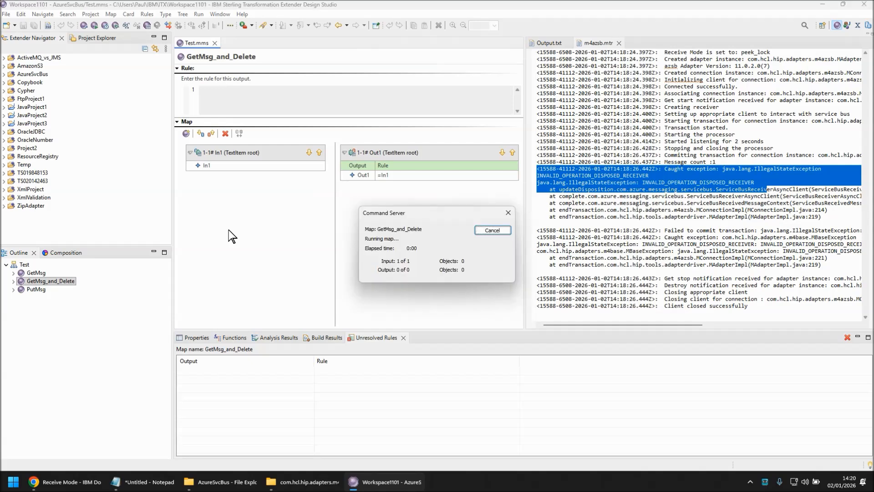
pyautogui.click(500, 230)
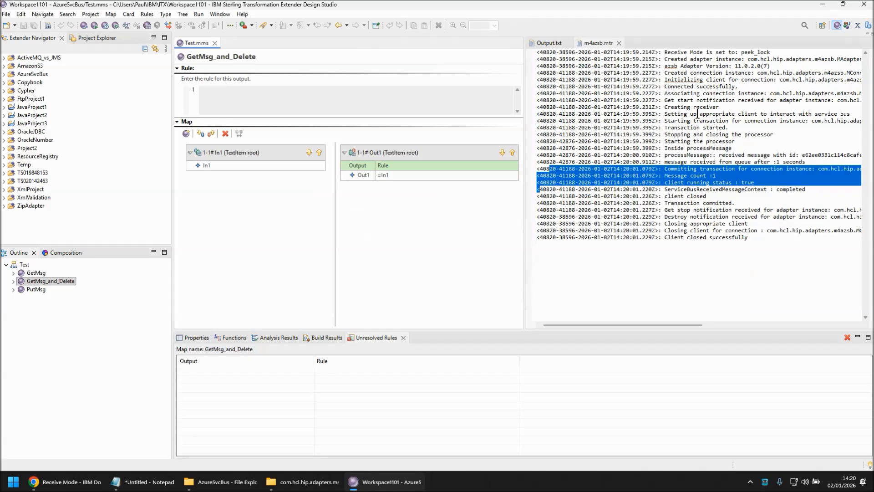
# Step: Check Output.txt for the received message and refresh the testone queue list in the Azure portal
pyautogui.click(619, 42)
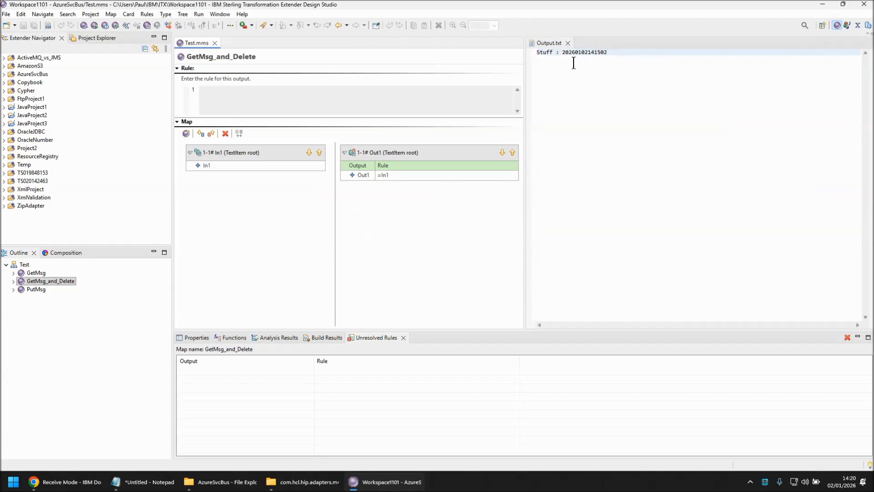
pyautogui.click(628, 61)
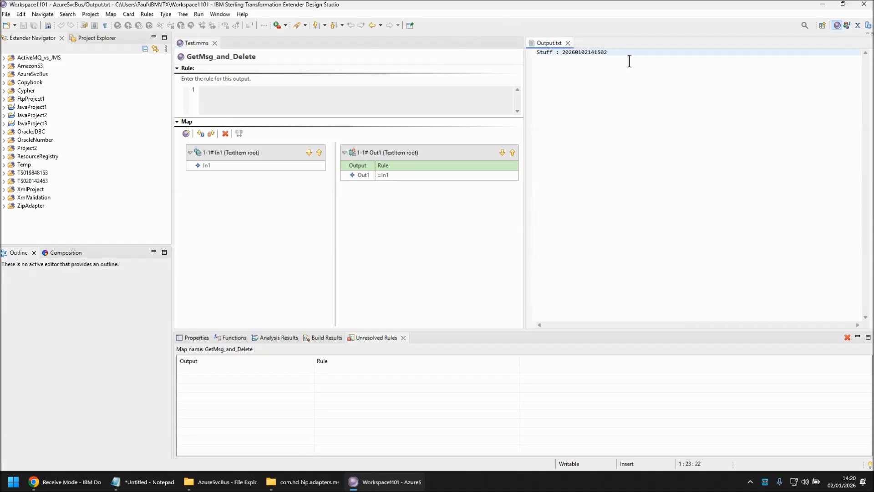
pyautogui.click(82, 481)
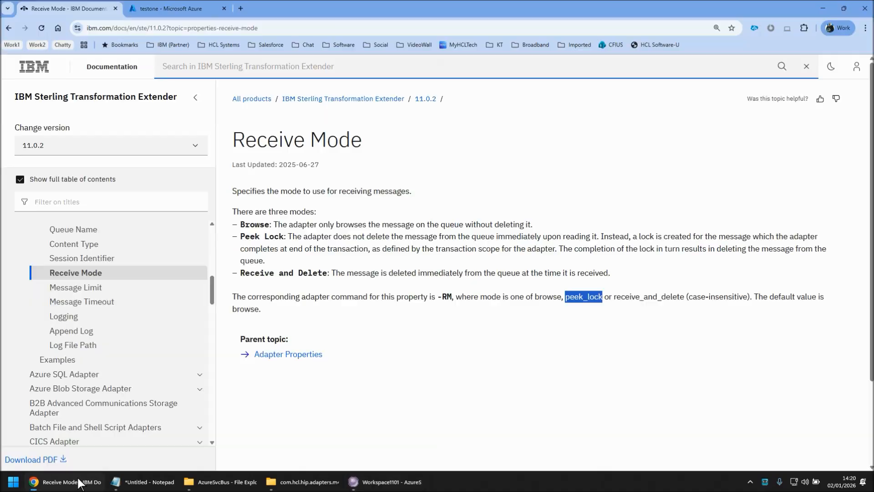
pyautogui.click(168, 9)
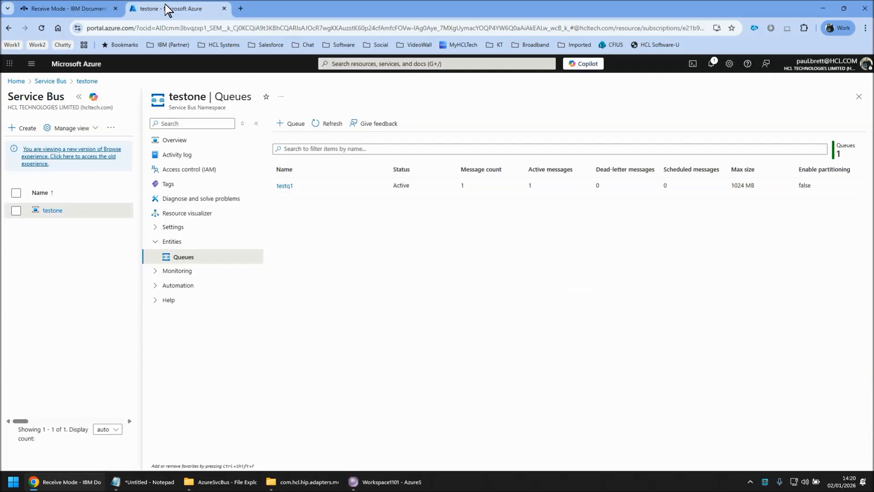
pyautogui.click(325, 124)
pyautogui.click(377, 483)
# Step: Select and run the PutMsg map to put new messages on the testq1 queue
pyautogui.click(235, 264)
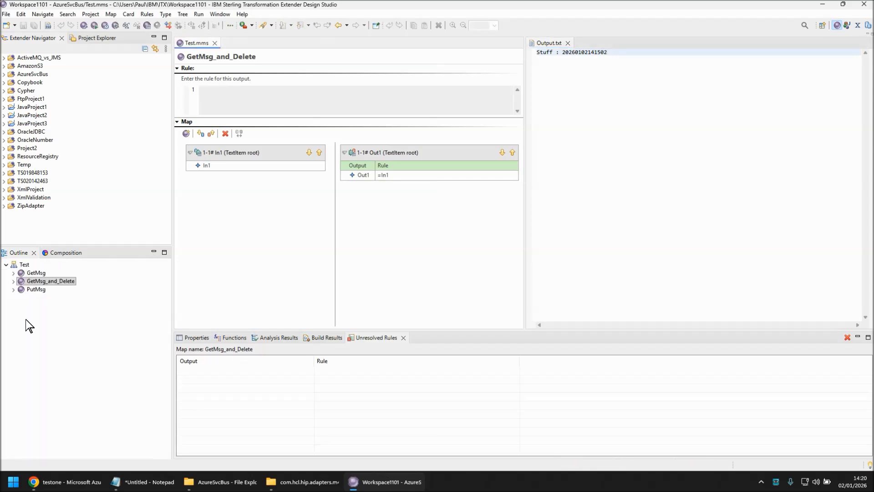
pyautogui.click(34, 290)
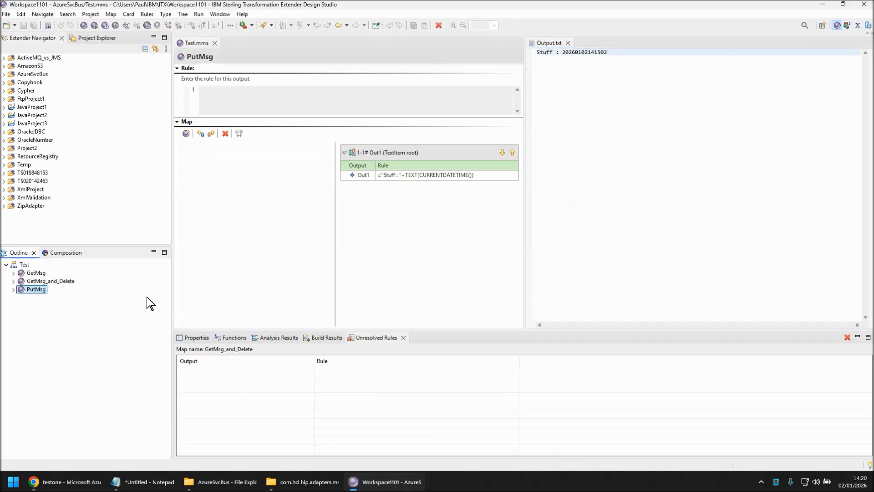
pyautogui.click(231, 272)
pyautogui.hotkey('ctrl', 'r')
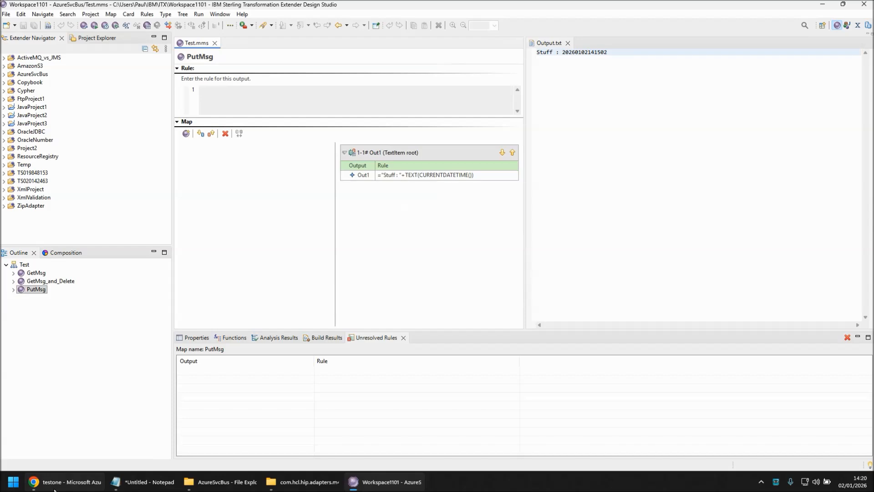
# Step: Refresh the testone queue list in the Azure portal to check testq1's message counts
pyautogui.click(54, 490)
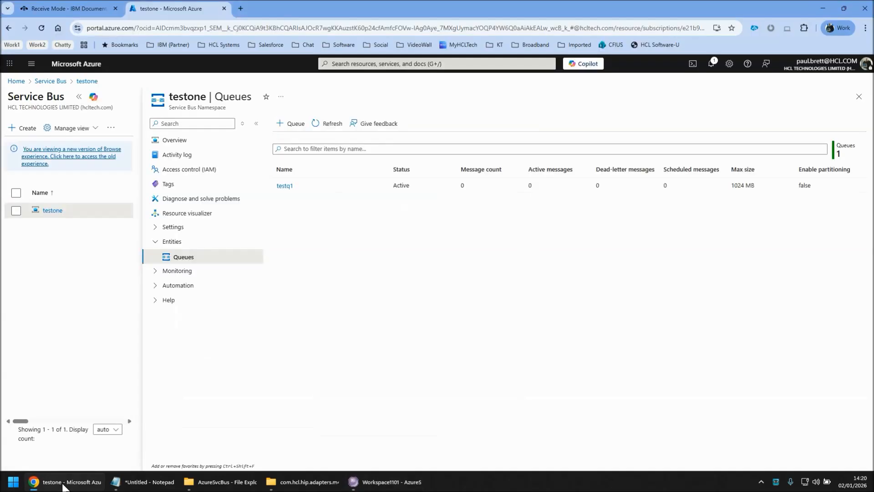
pyautogui.click(327, 125)
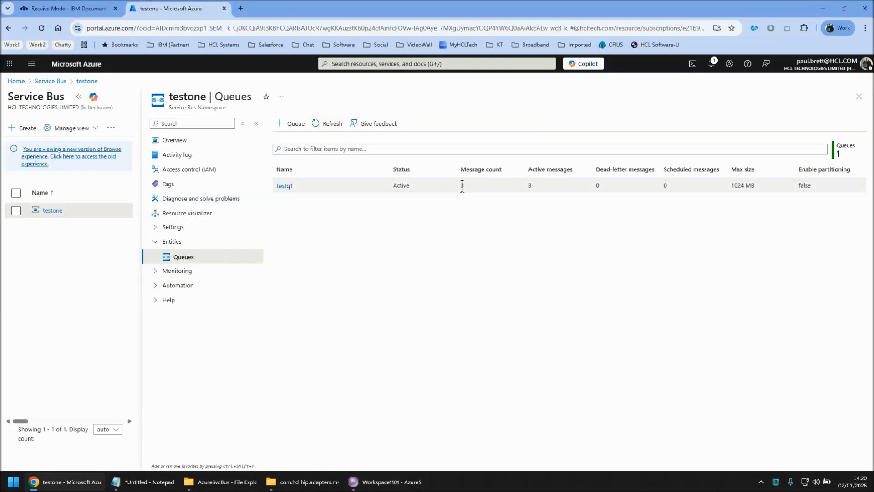
pyautogui.click(77, 481)
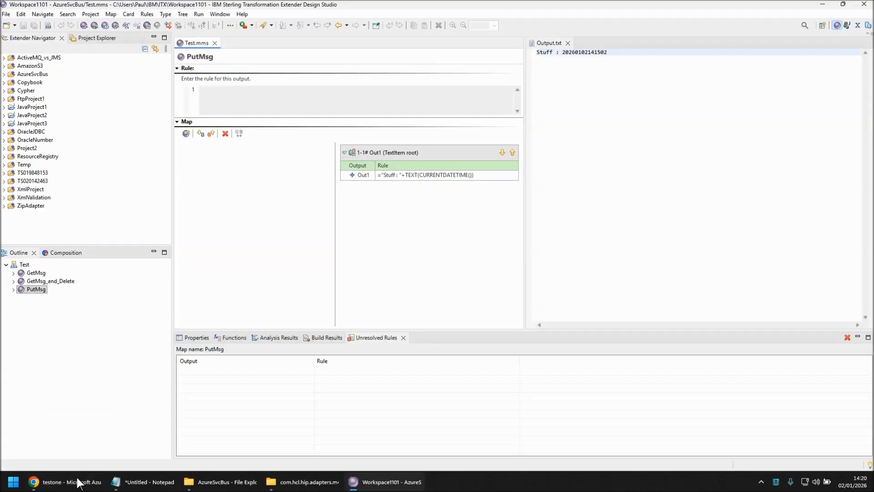
# Step: Set the GetMsg_and_Delete output card's OnSuccess transaction action to Append
pyautogui.click(63, 283)
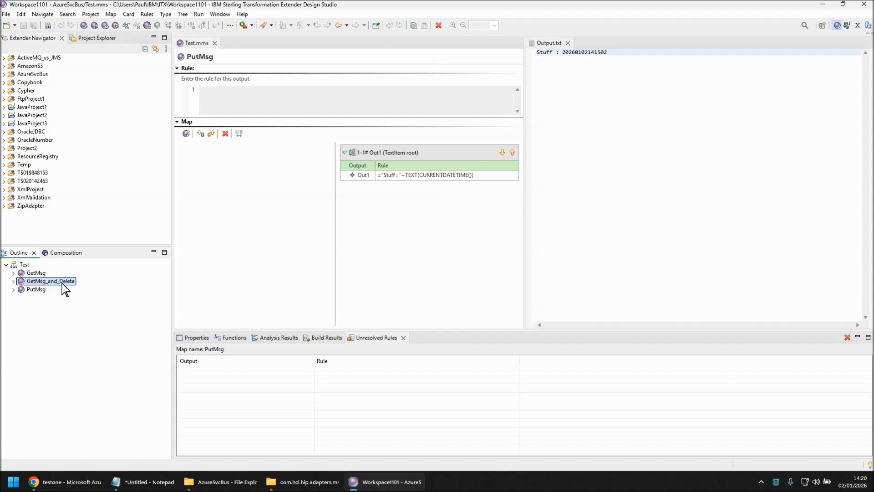
pyautogui.doubleClick(63, 283)
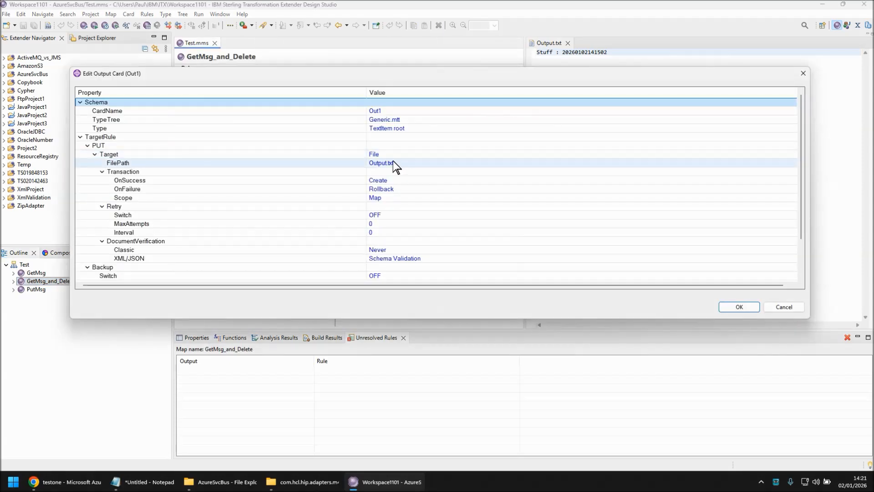
pyautogui.click(397, 181)
pyautogui.click(397, 181)
pyautogui.click(391, 213)
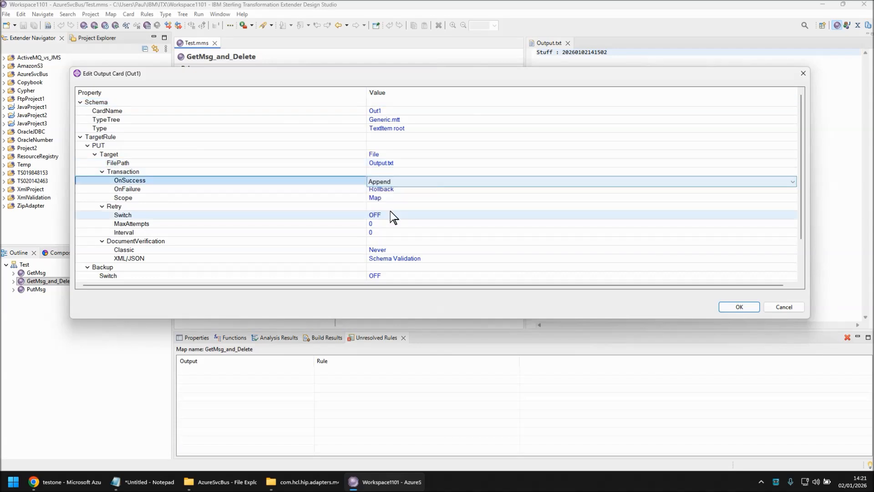
pyautogui.click(737, 307)
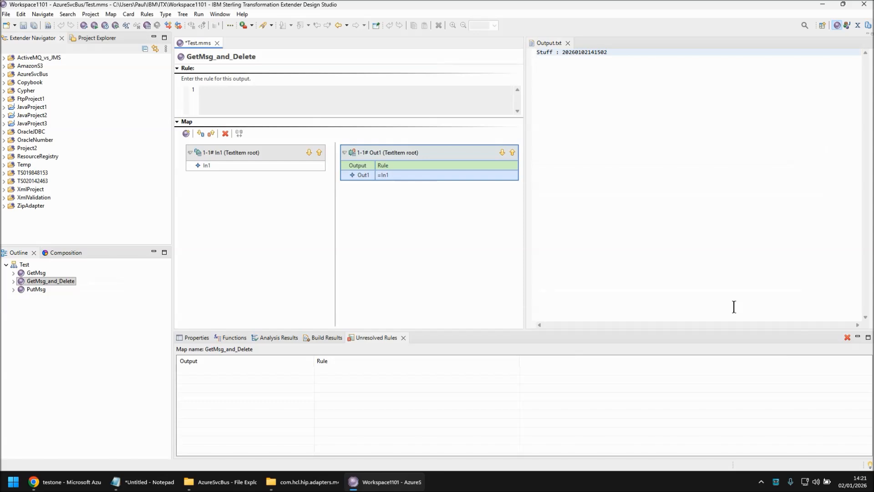
# Step: Add a new empty line after the existing message in Output.txt
pyautogui.click(693, 137)
pyautogui.press('Return')
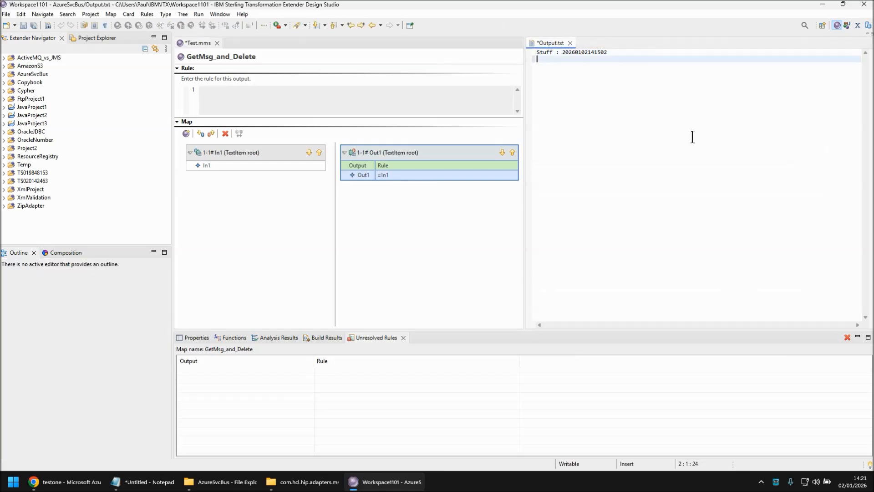
# Step: Save Output.txt and set the Out1 output rule to =In1+"<NL>" so each message ends with a newline
pyautogui.hotkey('ctrl', 's')
pyautogui.click(401, 175)
pyautogui.click(300, 104)
pyautogui.write('+"<NL')
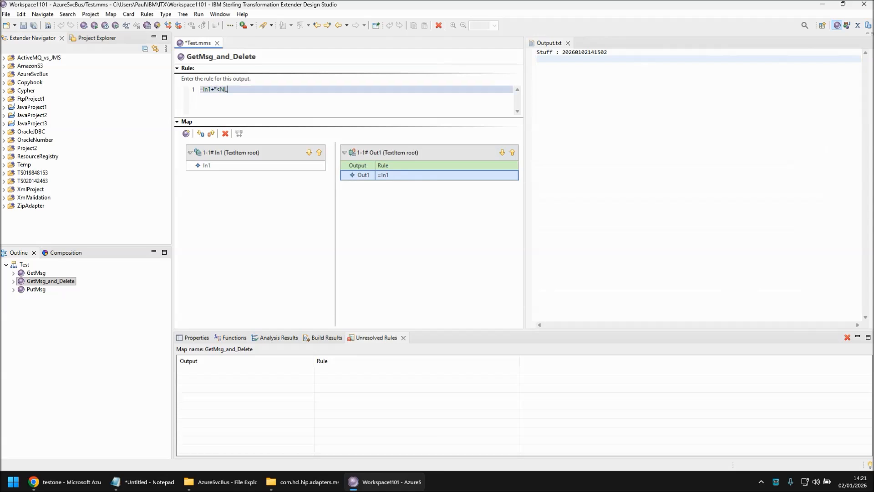
pyautogui.write('>"')
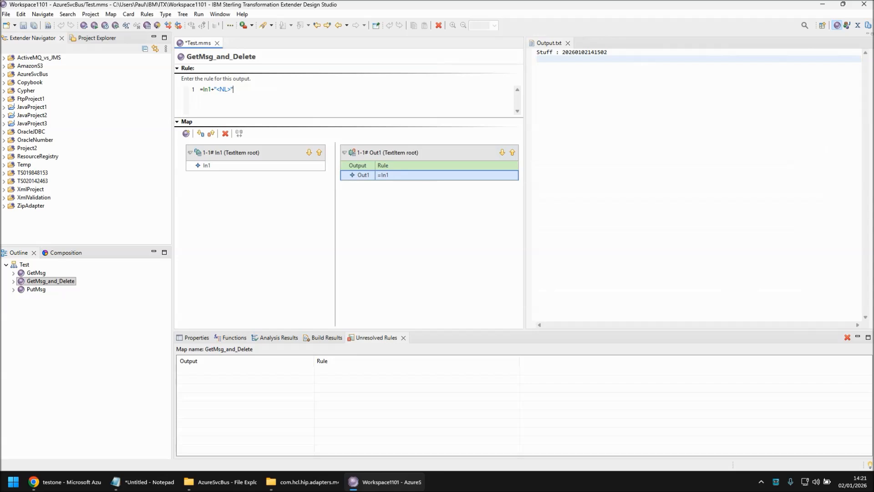
pyautogui.press('Return')
# Step: Save the map source and run the GetMsg_and_Delete map, closing the Command Server dialog
pyautogui.hotkey('ctrl', 's')
pyautogui.hotkey('ctrl', 'r')
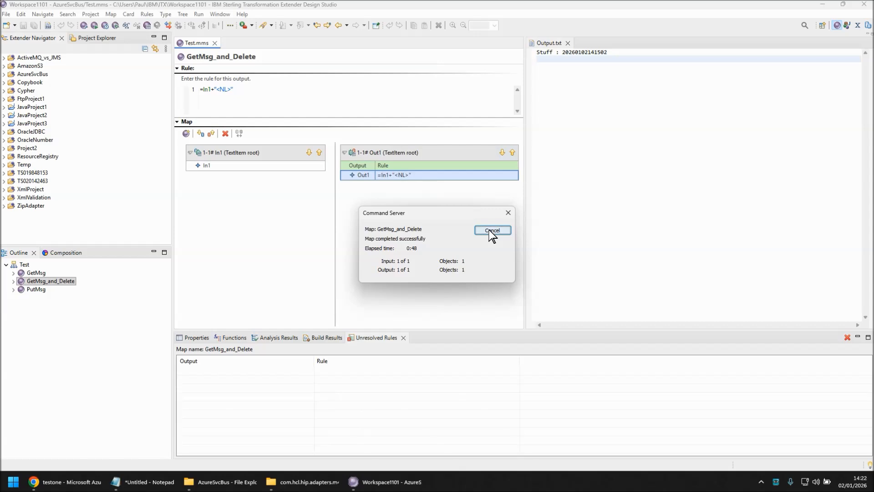
pyautogui.click(489, 230)
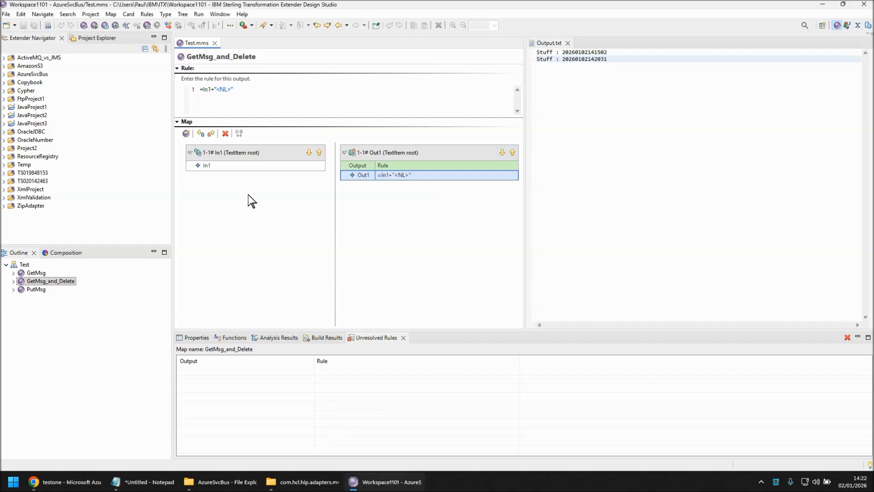
# Step: Run the GetMsg_and_Delete map again and inspect the appended lines in Output.txt
pyautogui.hotkey('ctrl', 'r')
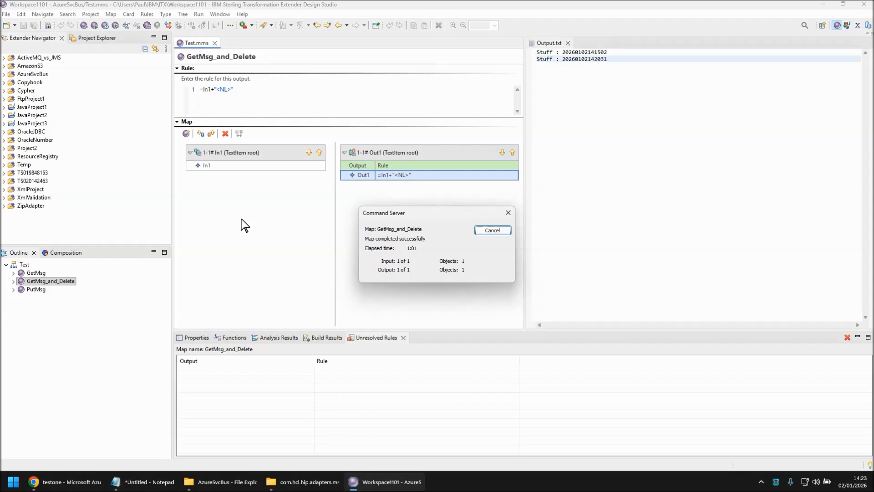
pyautogui.click(487, 232)
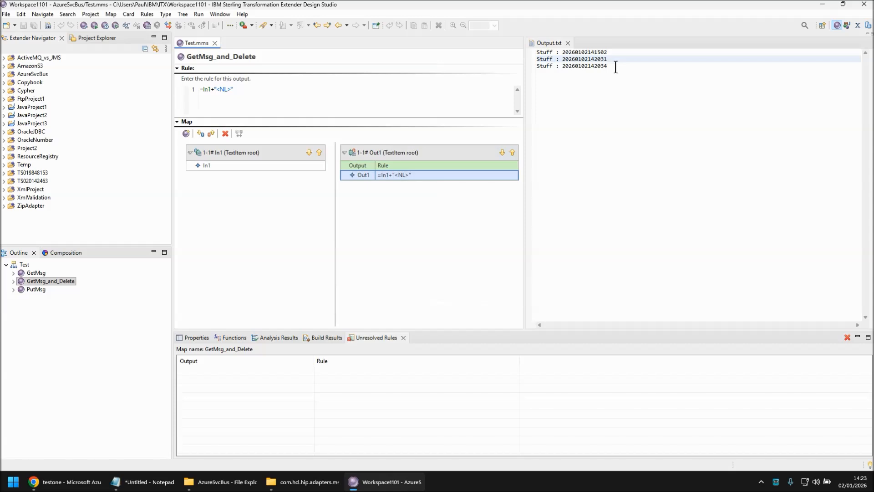
pyautogui.moveTo(611, 67); pyautogui.dragTo(591, 59)
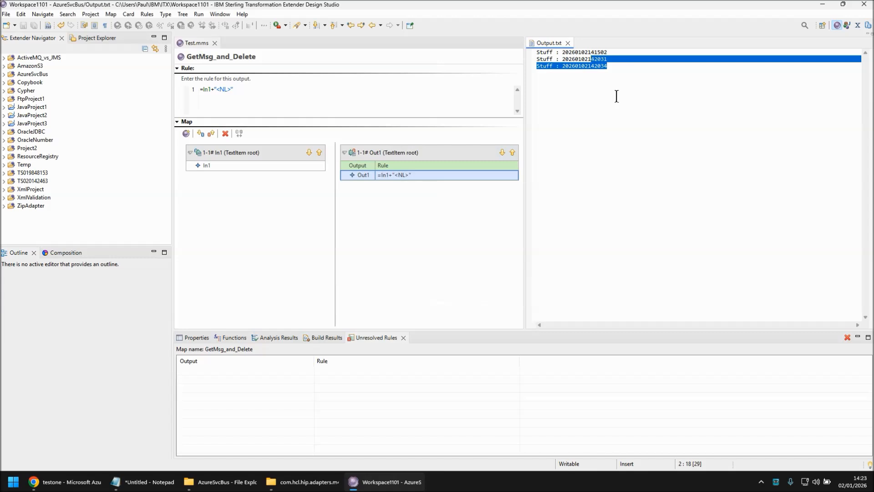
pyautogui.click(430, 255)
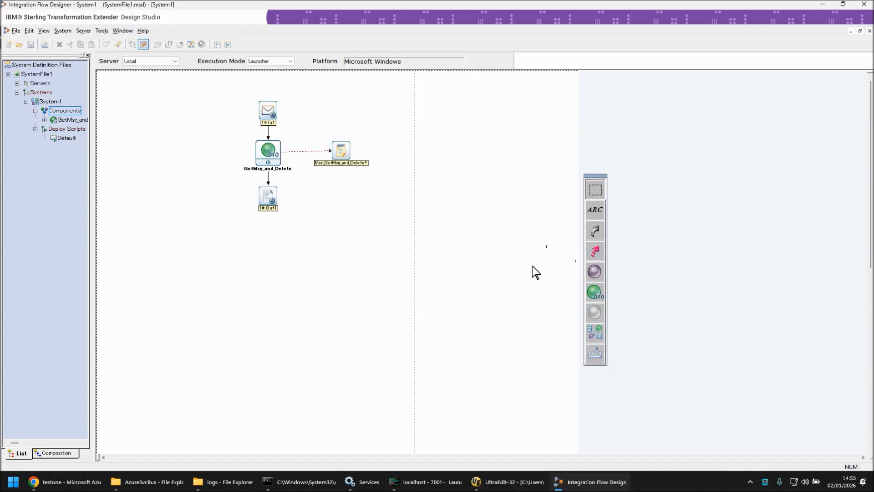
# Step: Review the GetMsg_and_Delete component's launcher TimeEvent trigger settings, then cancel the dialog
pyautogui.rightClick(271, 150)
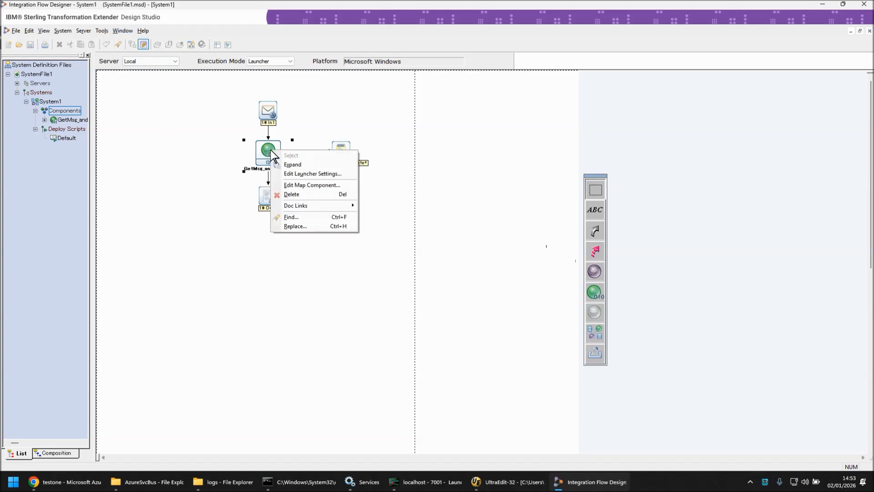
pyautogui.click(298, 172)
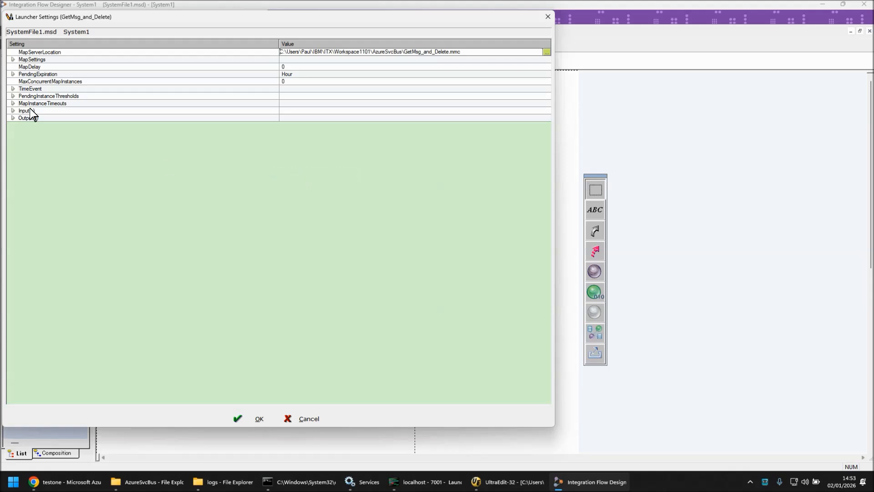
pyautogui.click(12, 89)
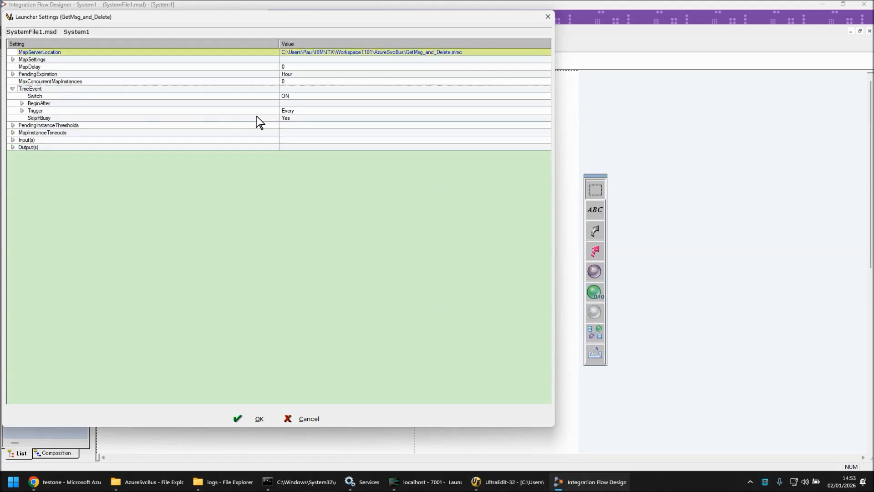
pyautogui.click(21, 110)
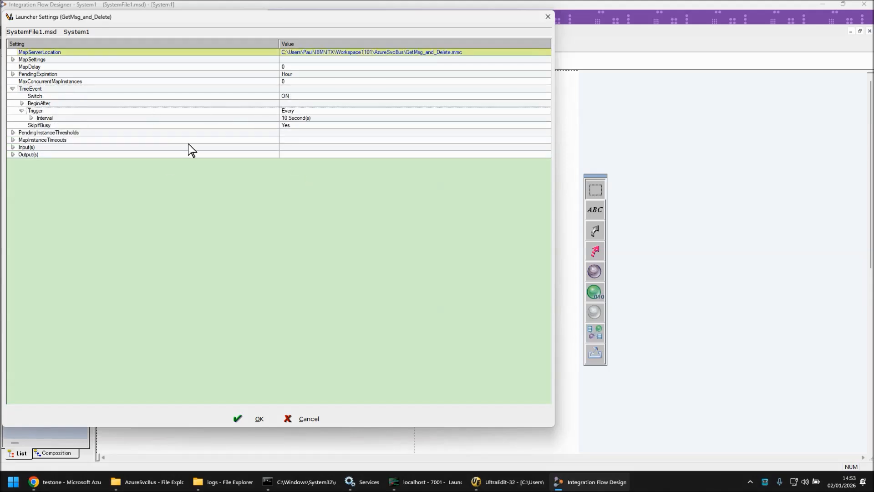
pyautogui.click(300, 417)
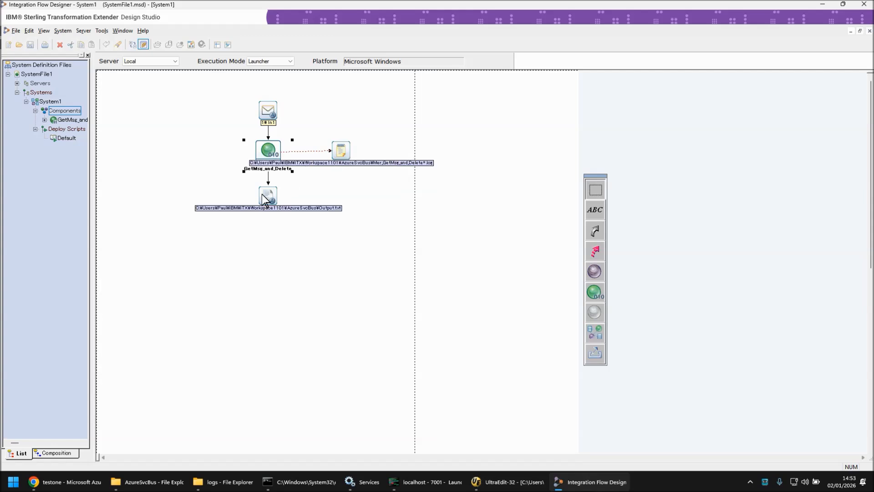
# Step: Deploy the system using the Default deploy script
pyautogui.click(61, 136)
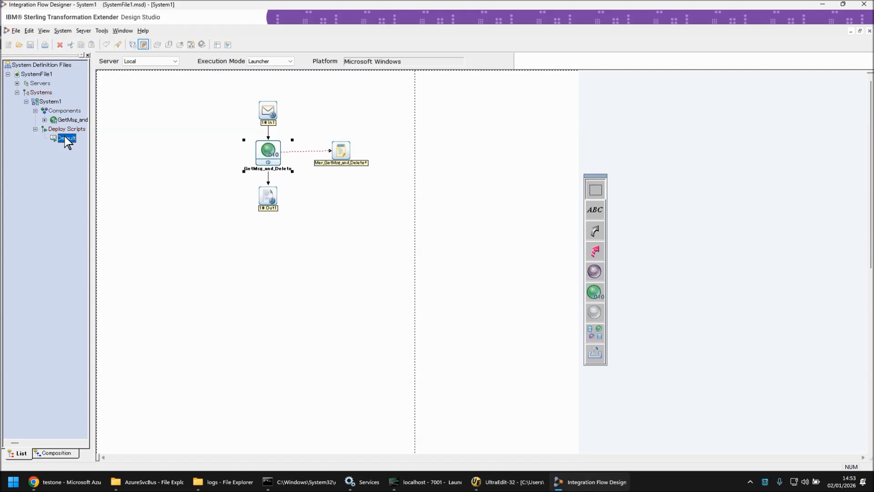
pyautogui.doubleClick(65, 137)
pyautogui.click(492, 259)
# Step: Refresh the testone queue list in the Azure portal to check testq1's message count
pyautogui.click(823, 6)
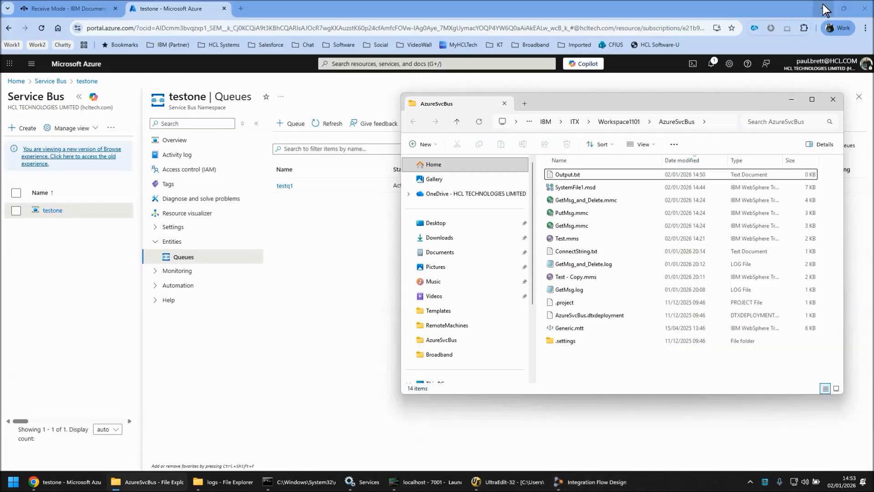
pyautogui.click(337, 242)
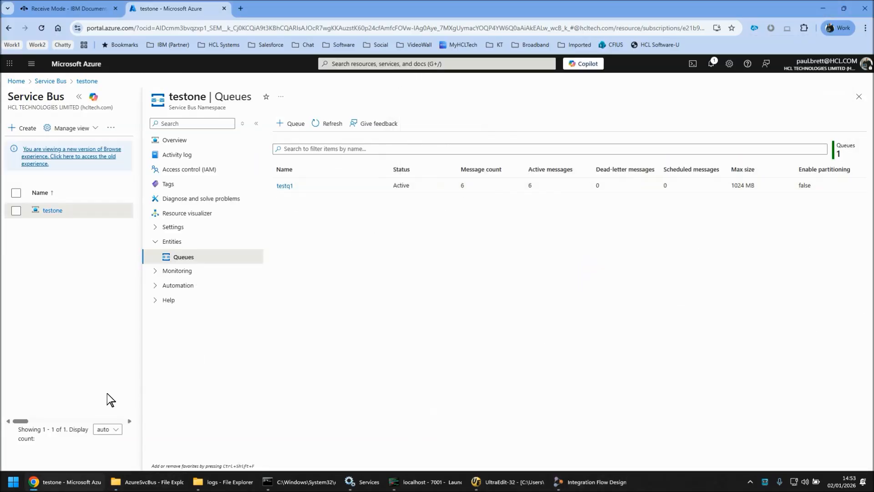
pyautogui.click(319, 124)
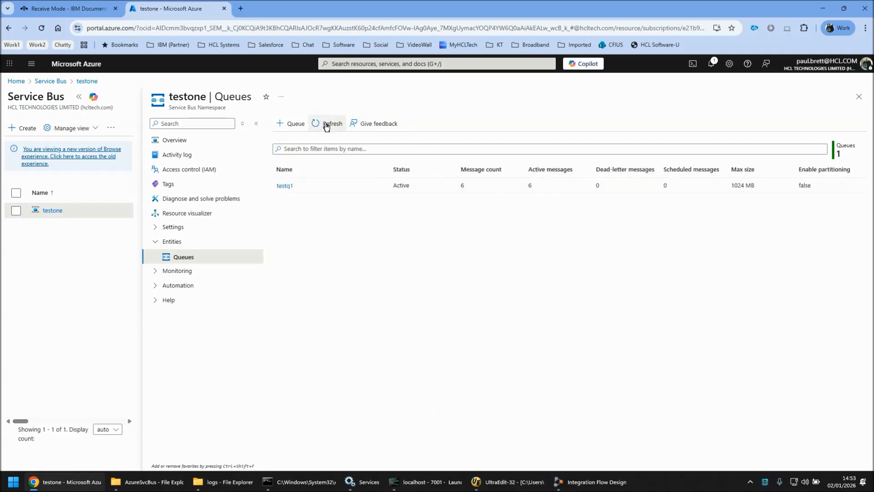
pyautogui.click(822, 9)
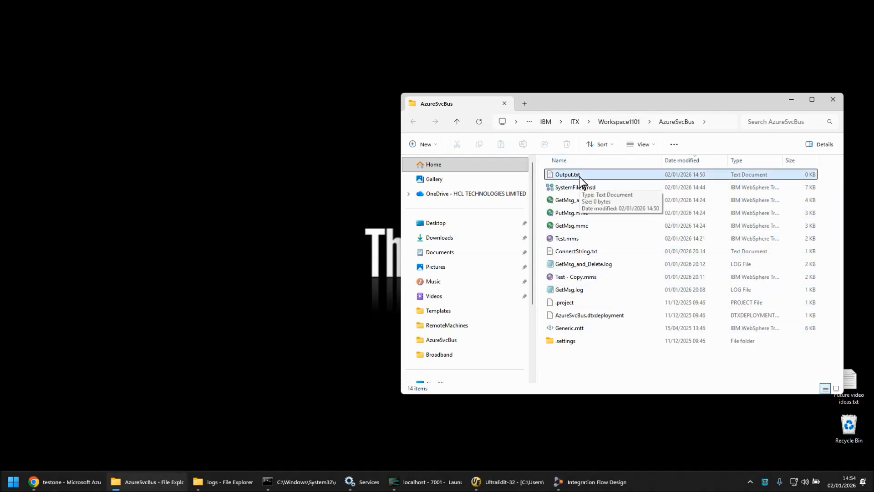
# Step: Start the IBM Transformation Extender 11.0.2 Launcher service and close the Services window
pyautogui.click(437, 485)
pyautogui.click(500, 483)
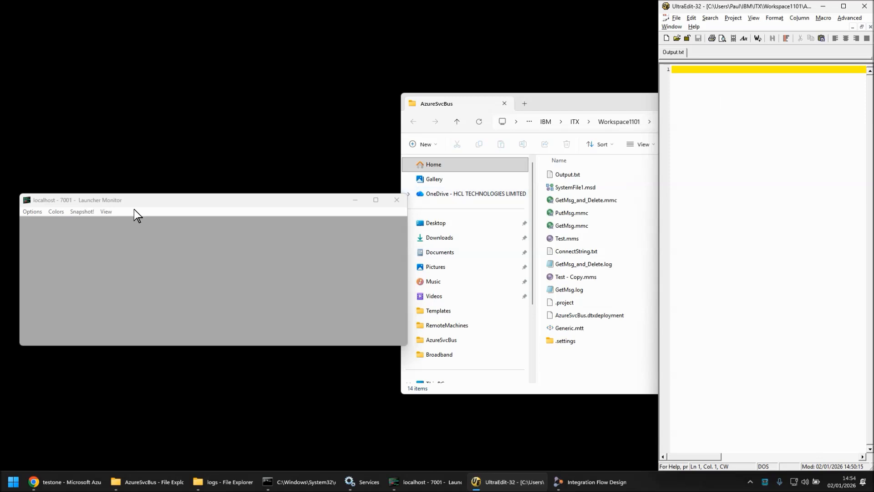
pyautogui.click(359, 481)
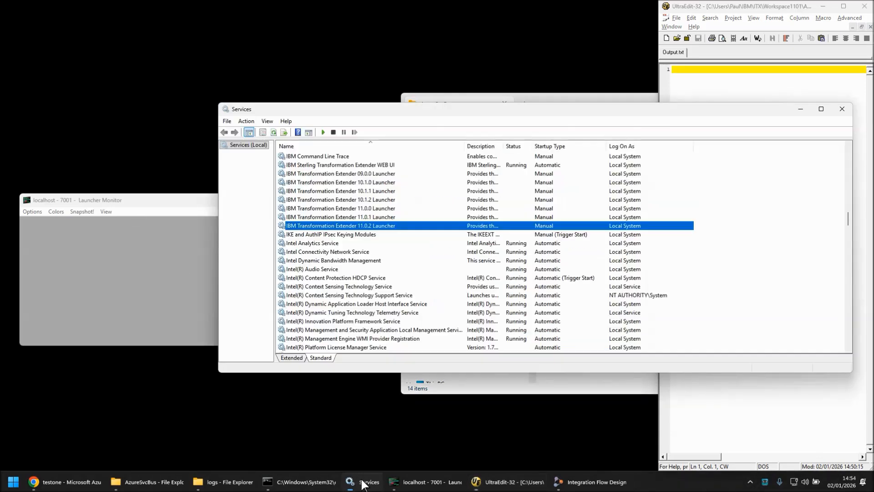
pyautogui.click(323, 133)
pyautogui.click(800, 109)
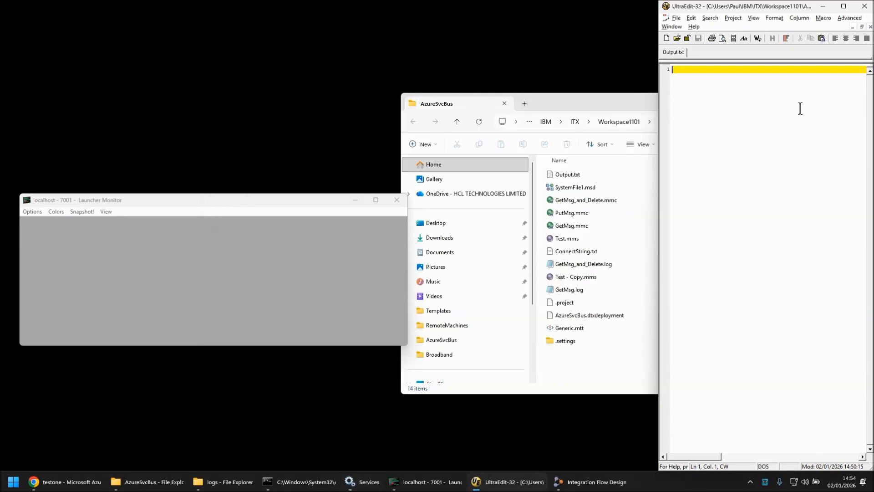
# Step: Open the GetMsg_and_Delete watch in the Launcher Monitor and reload Output.txt in UltraEdit
pyautogui.click(259, 225)
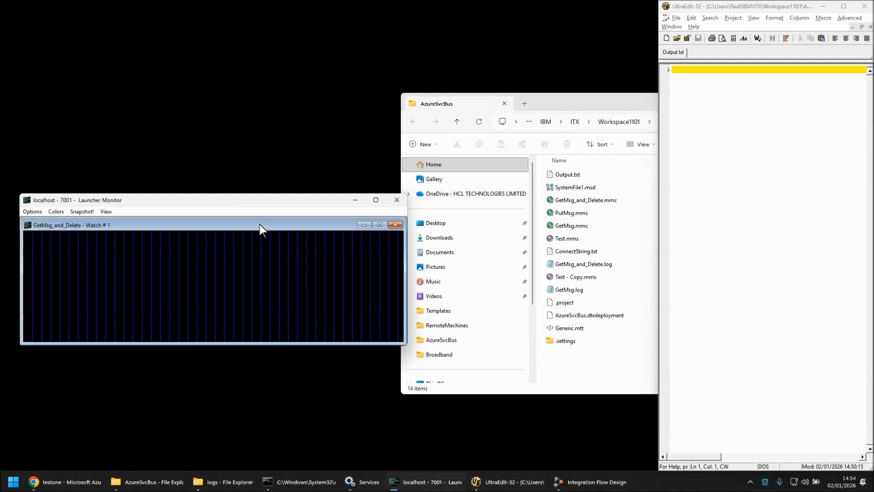
pyautogui.doubleClick(260, 225)
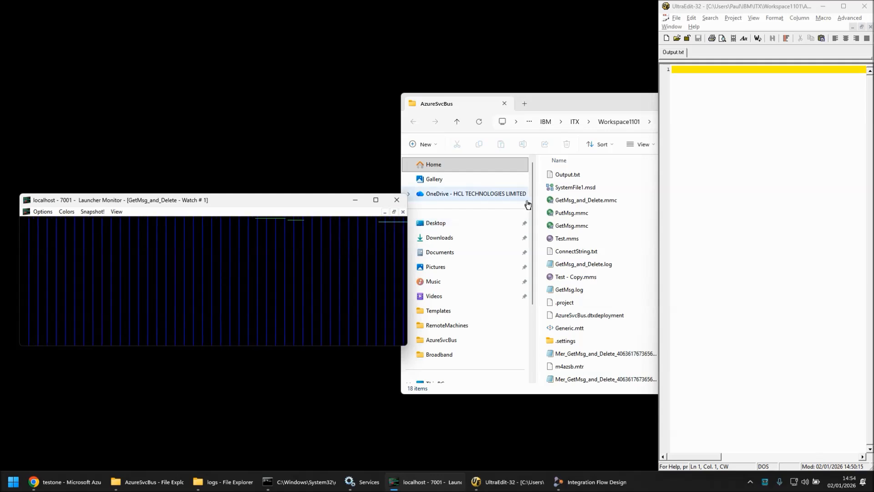
pyautogui.click(587, 110)
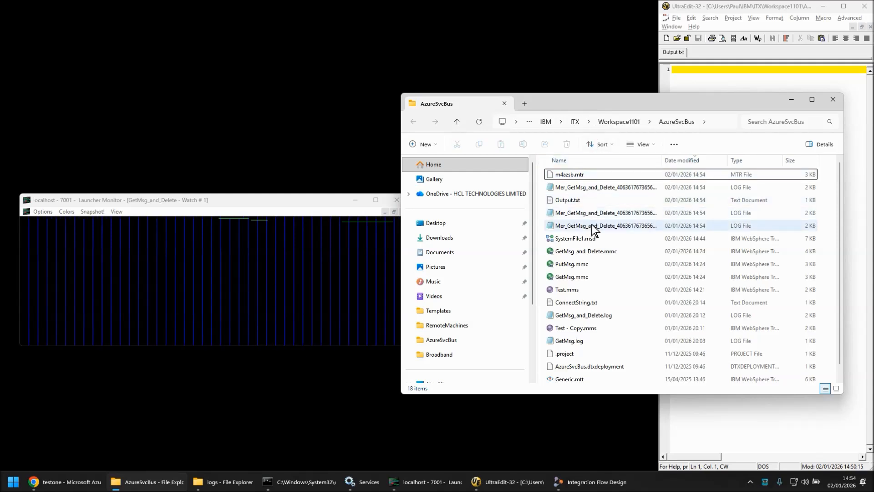
pyautogui.click(722, 7)
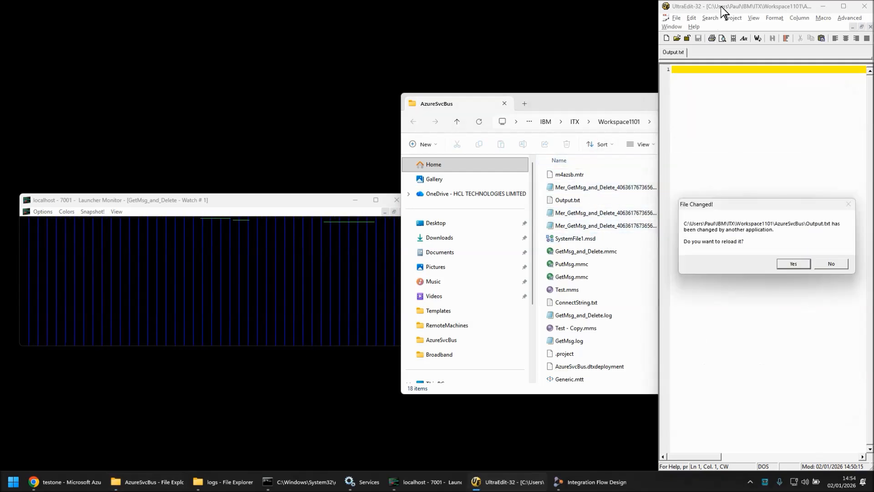
pyautogui.click(792, 264)
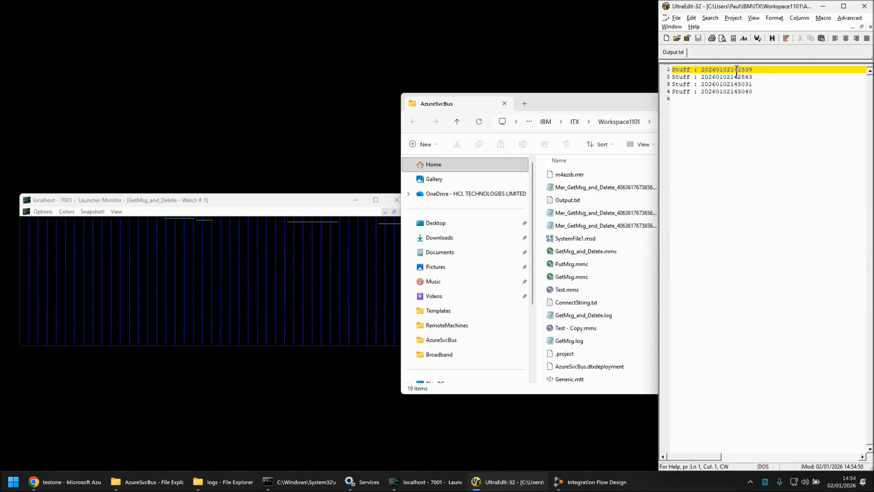
# Step: Refresh testq1's message counts in the Azure portal repeatedly while watching the Launcher Monitor
pyautogui.click(57, 478)
pyautogui.click(329, 125)
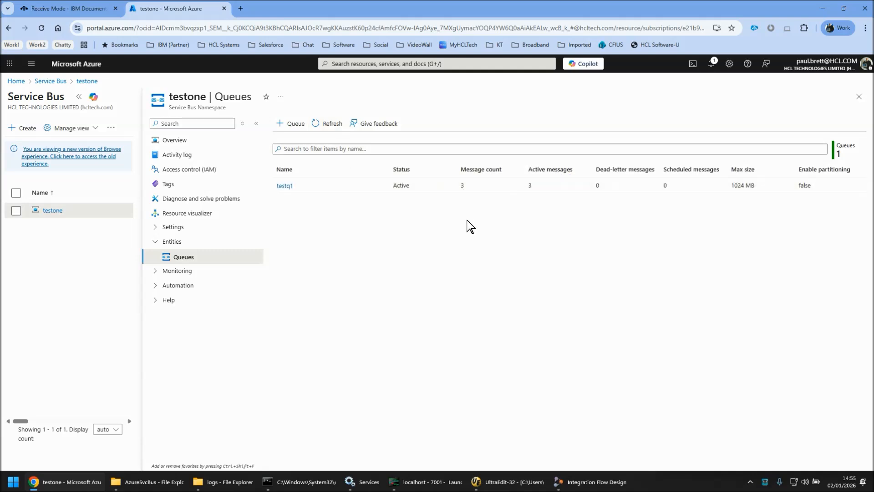
pyautogui.click(328, 126)
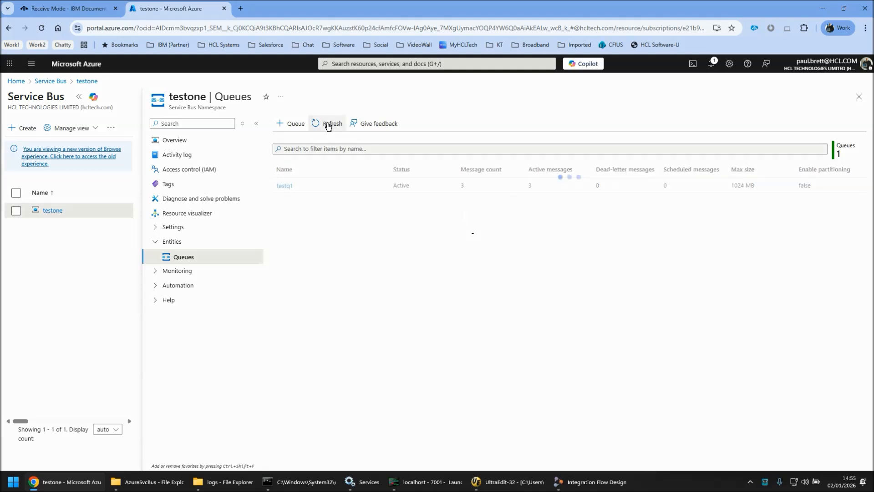
pyautogui.click(328, 126)
pyautogui.click(427, 481)
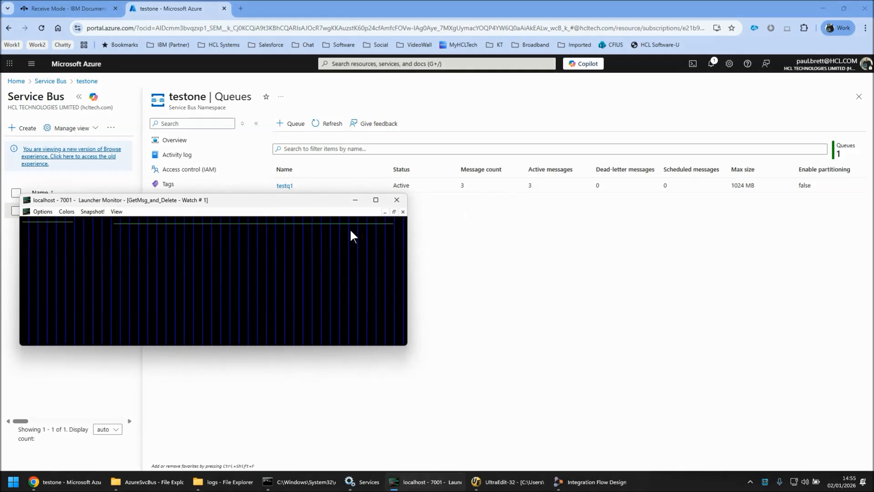
pyautogui.click(507, 230)
pyautogui.click(335, 128)
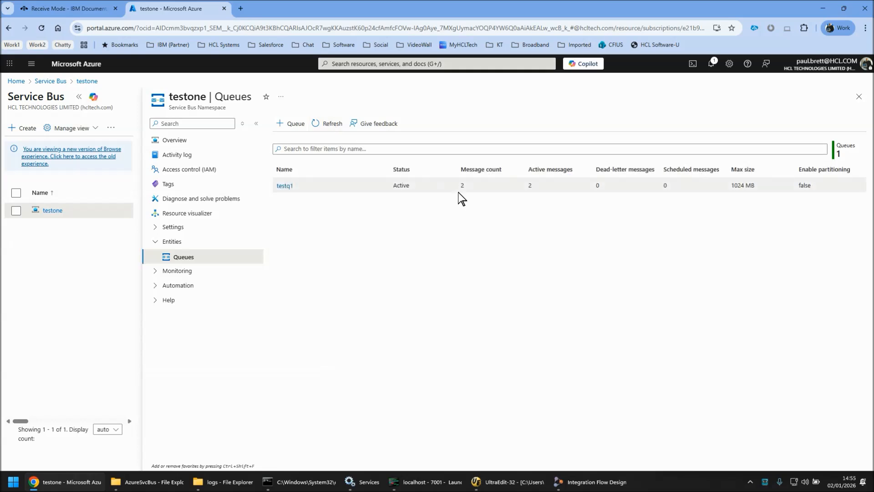
pyautogui.click(410, 482)
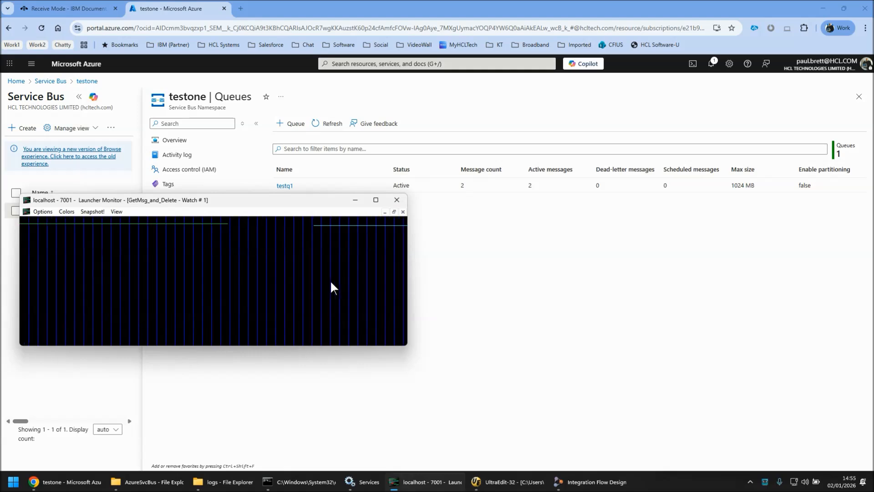
# Step: Reload Output.txt in UltraEdit to check the newly received messages
pyautogui.click(152, 482)
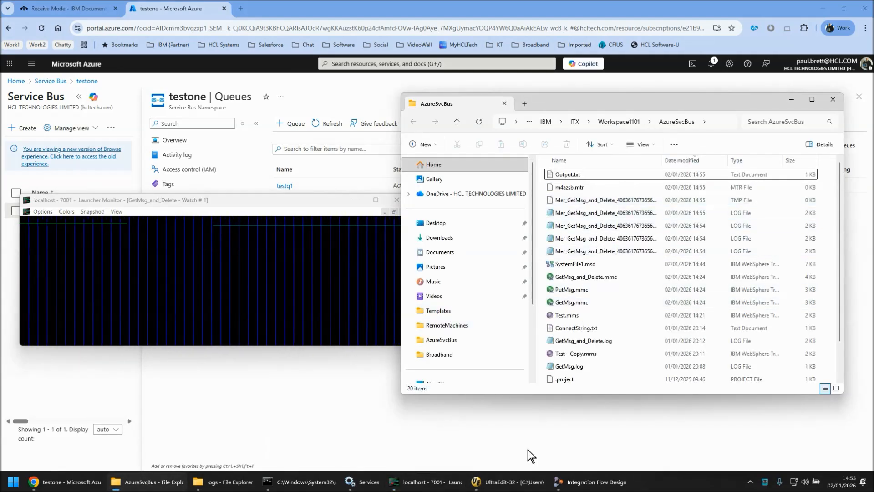
pyautogui.click(509, 484)
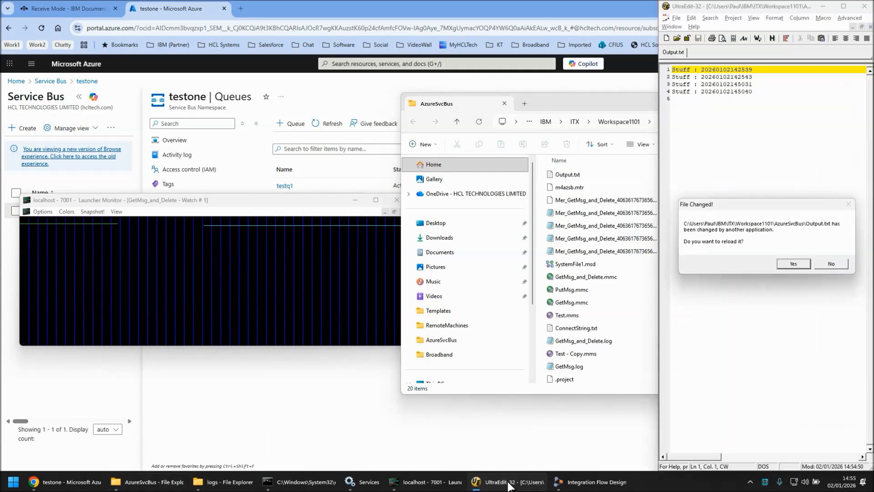
pyautogui.click(793, 264)
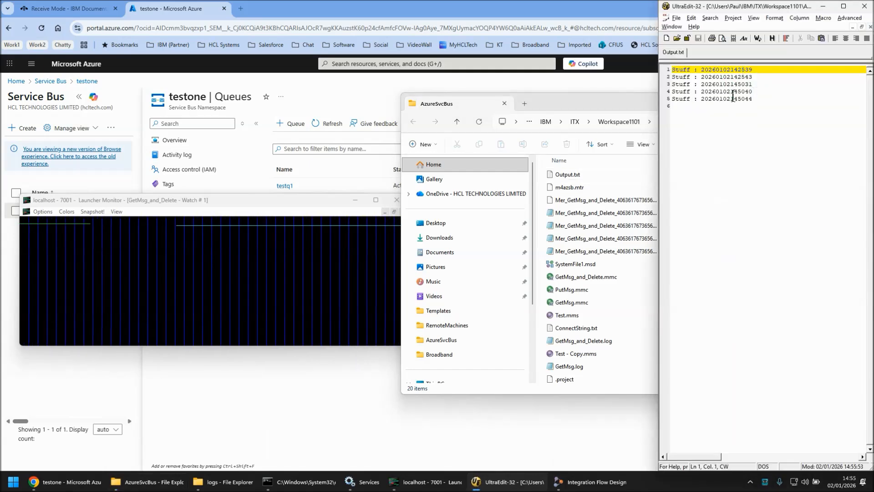
pyautogui.click(327, 203)
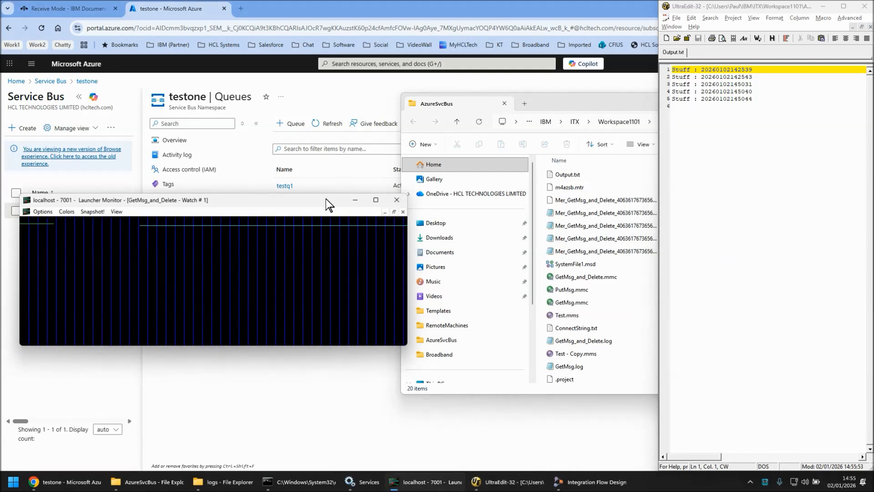